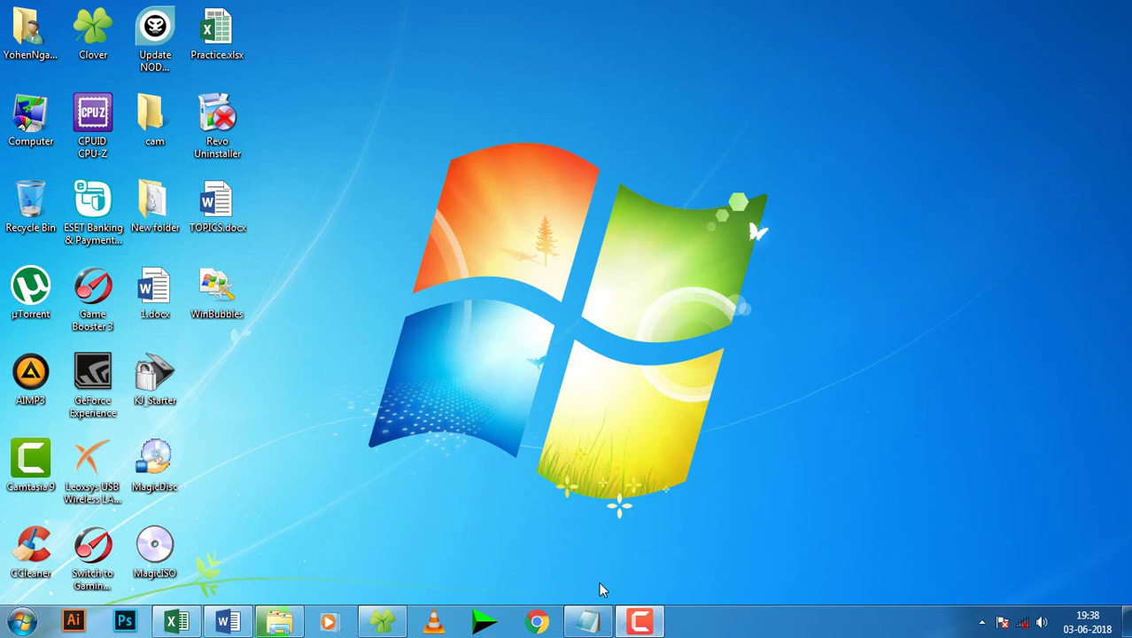
Restore the TOPICS.docx Word window listing the Excel tips from the taskbar.
click(255, 615)
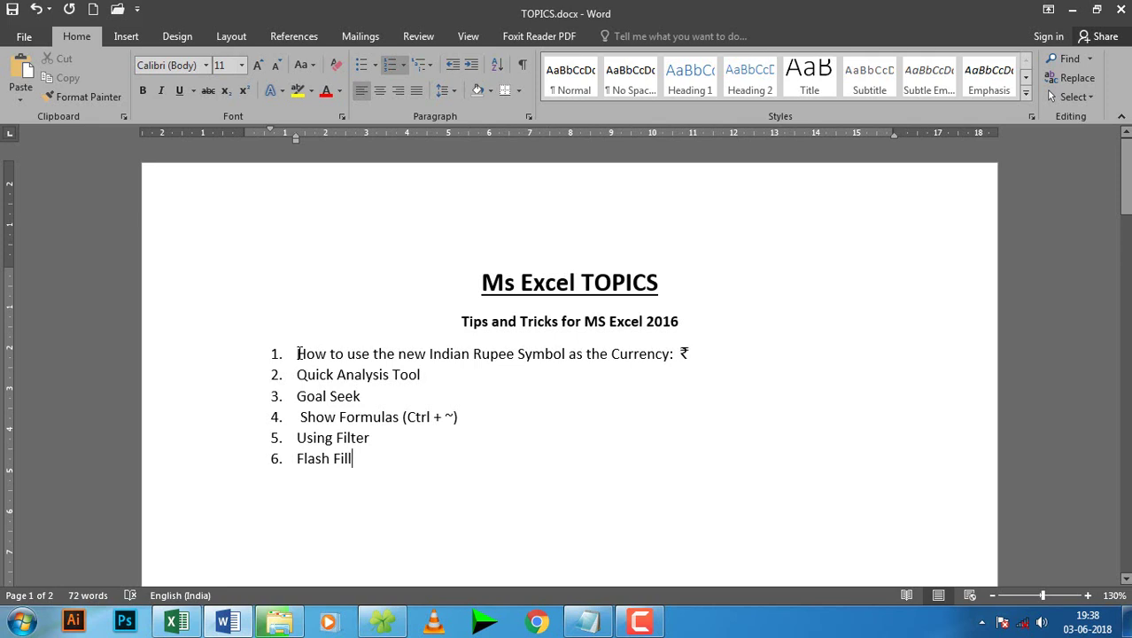
Highlight the first tip, the Indian Rupee Symbol, in the topics list.
click(299, 353)
drag(430, 354, 565, 352)
click(683, 353)
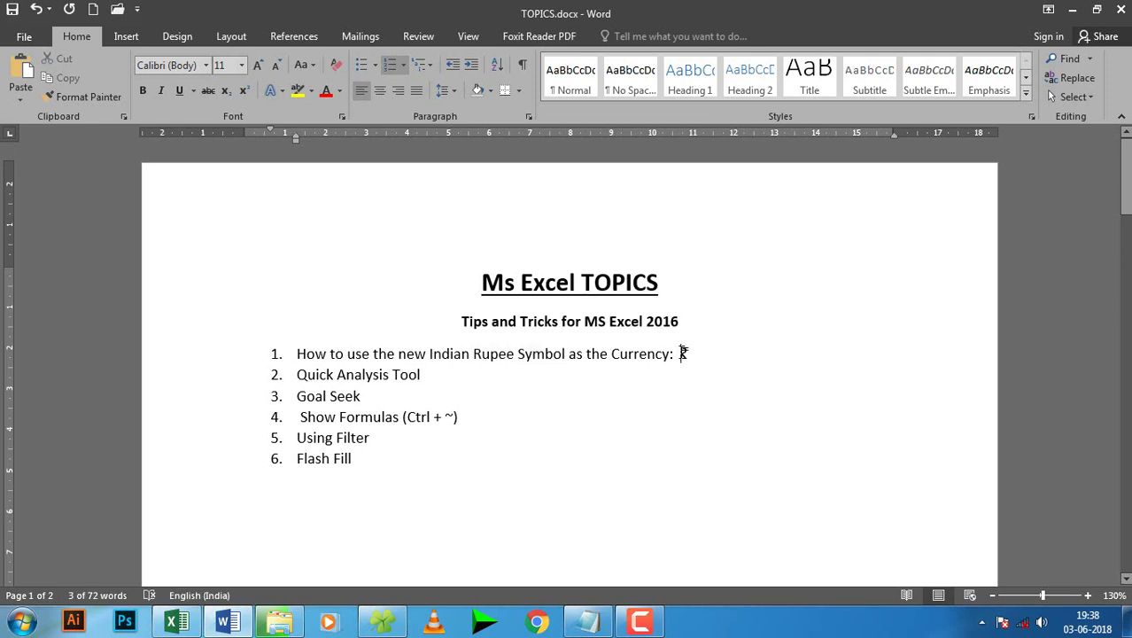
click(697, 353)
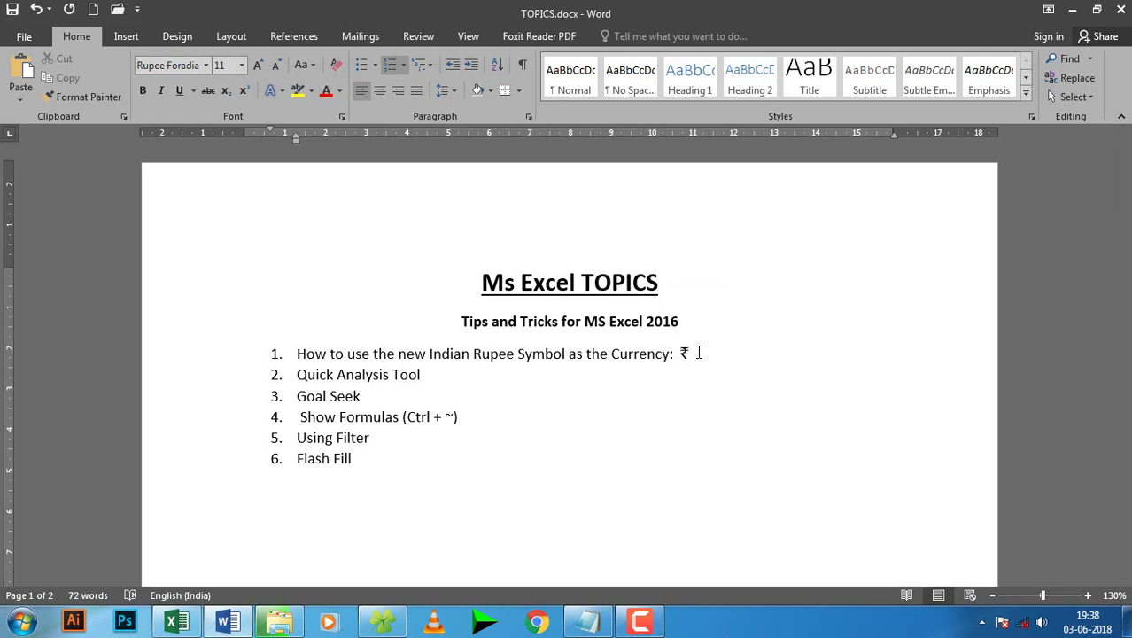
Go over the remaining tips: Quick Analysis Tool, Goal Seek, Show Formulas, Using Filter and Flash Fill.
click(384, 379)
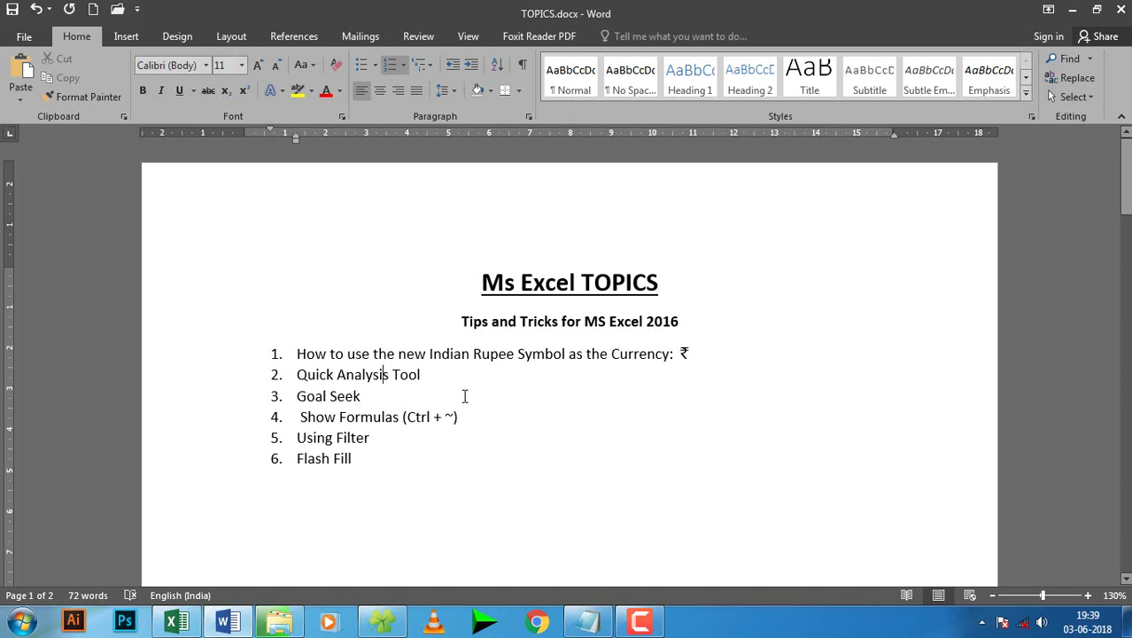
click(330, 396)
click(372, 417)
click(324, 437)
click(334, 459)
Highlight 'MS Excel 2016' in the heading, then switch to the Practice.xlsx workbook.
drag(586, 319, 690, 318)
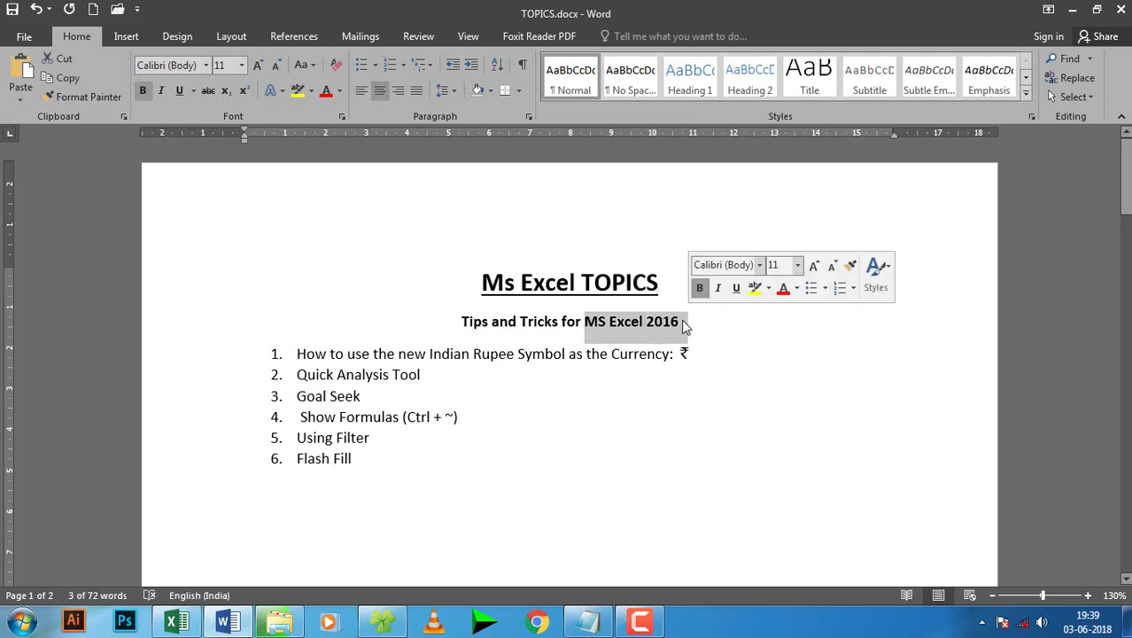
click(682, 321)
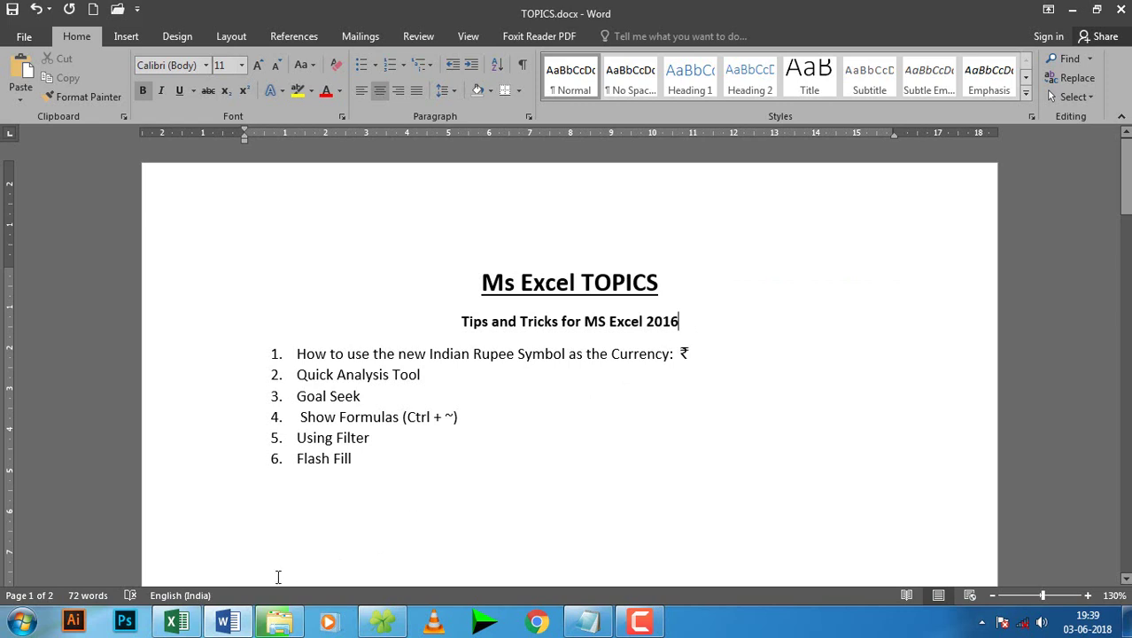
click(175, 625)
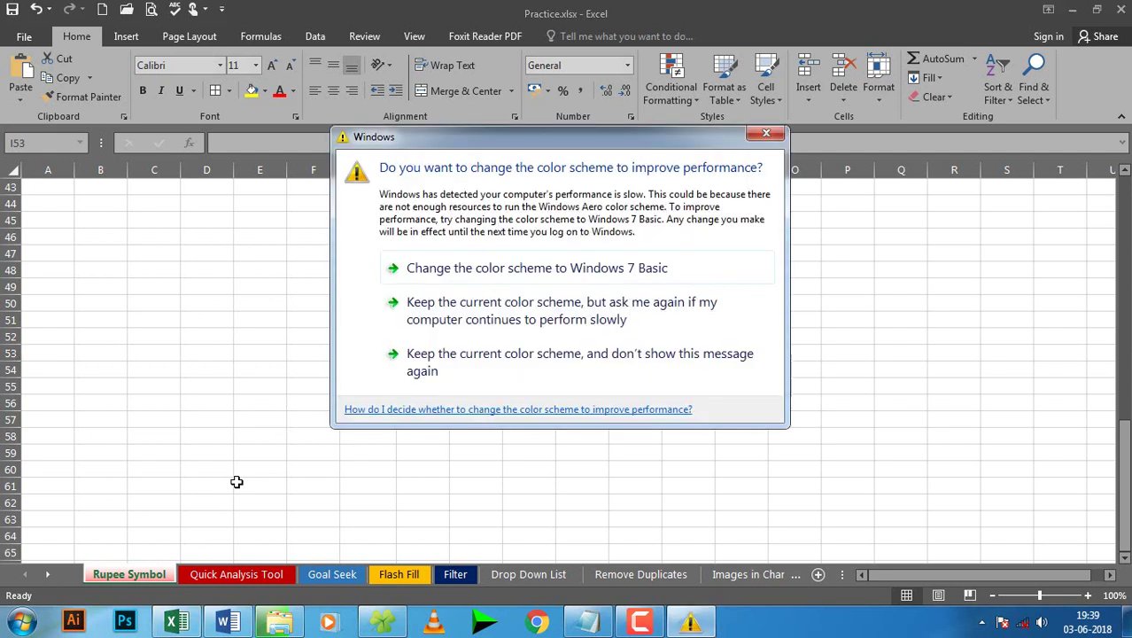
Dismiss the colour-scheme prompt, enter 10, 20 and 30 into F50:H50, and select those cells.
click(765, 134)
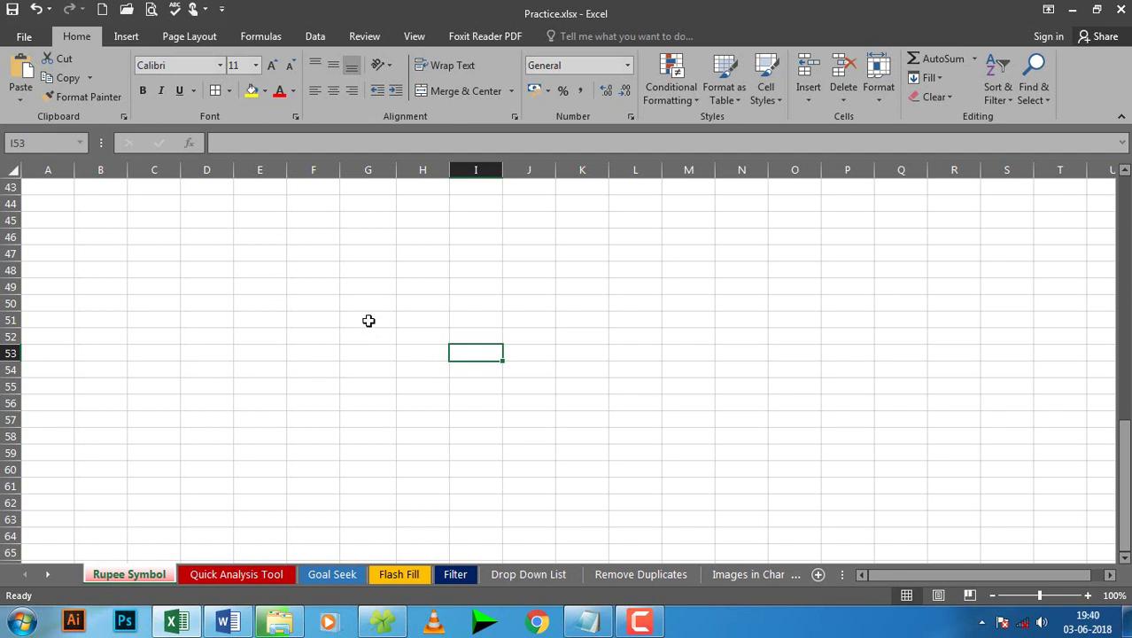
click(314, 299)
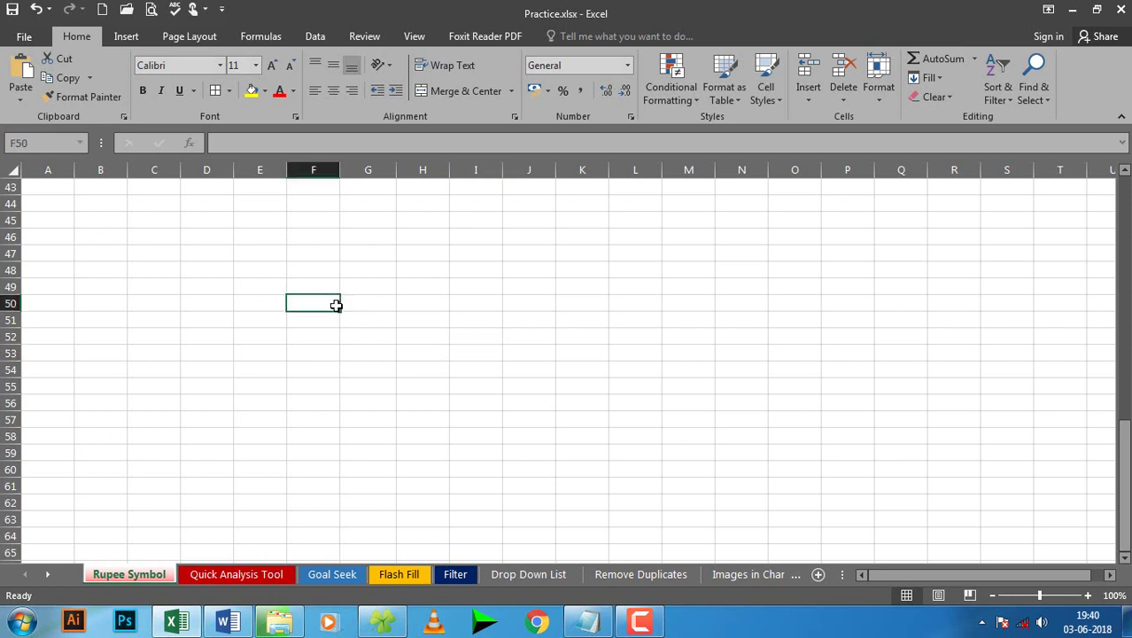
text(10)
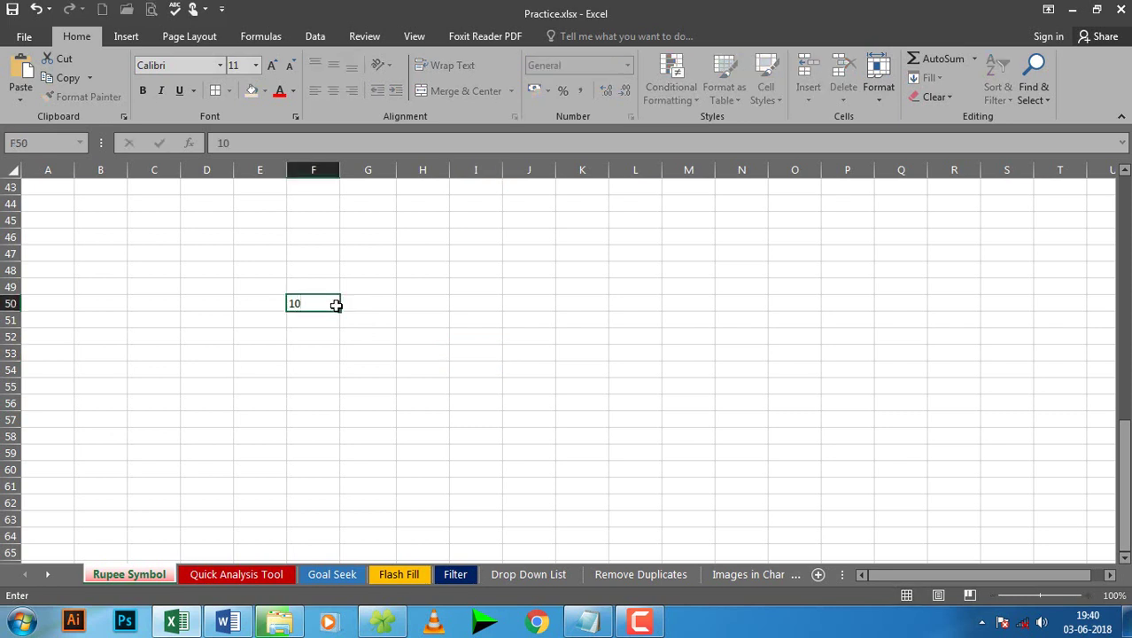
key(Tab)
text(20)
key(Tab)
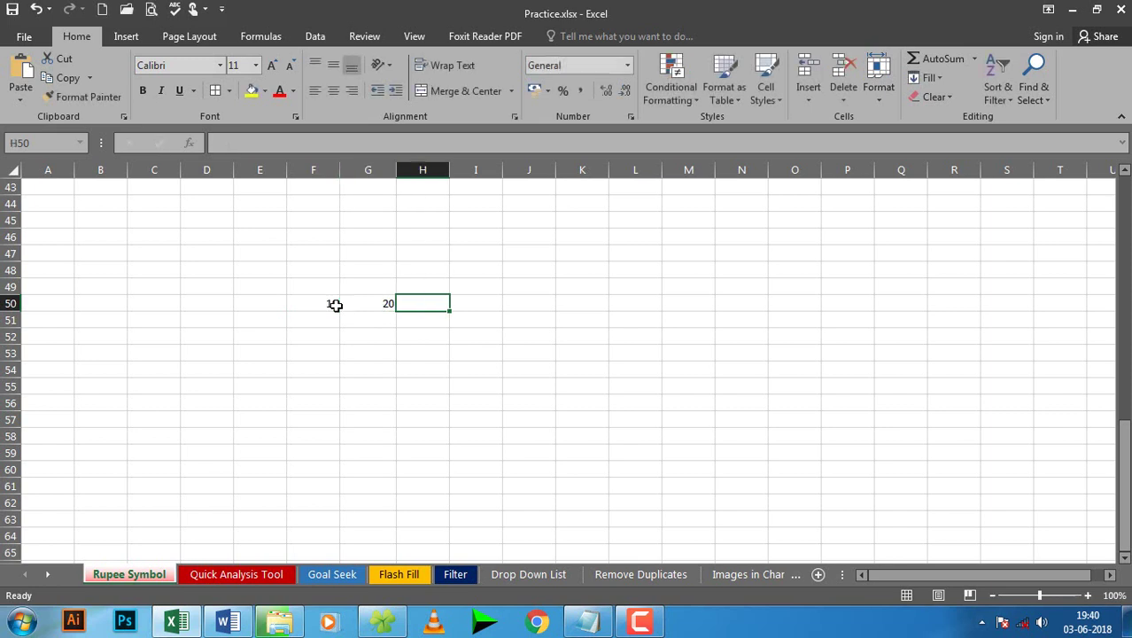
text(30)
key(Return)
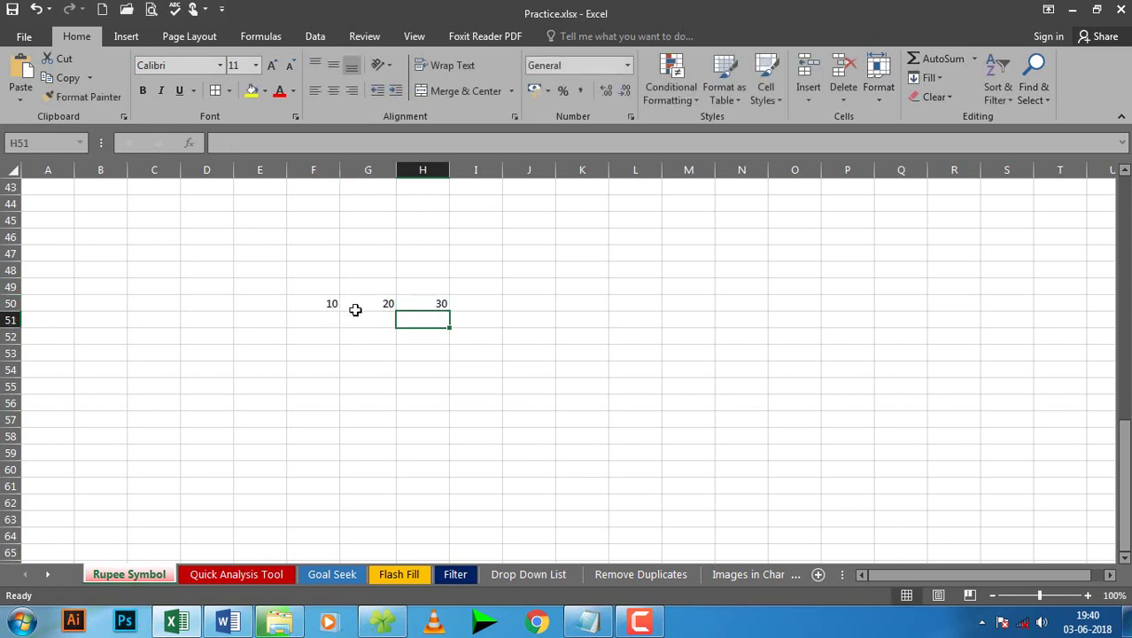
drag(313, 303, 428, 303)
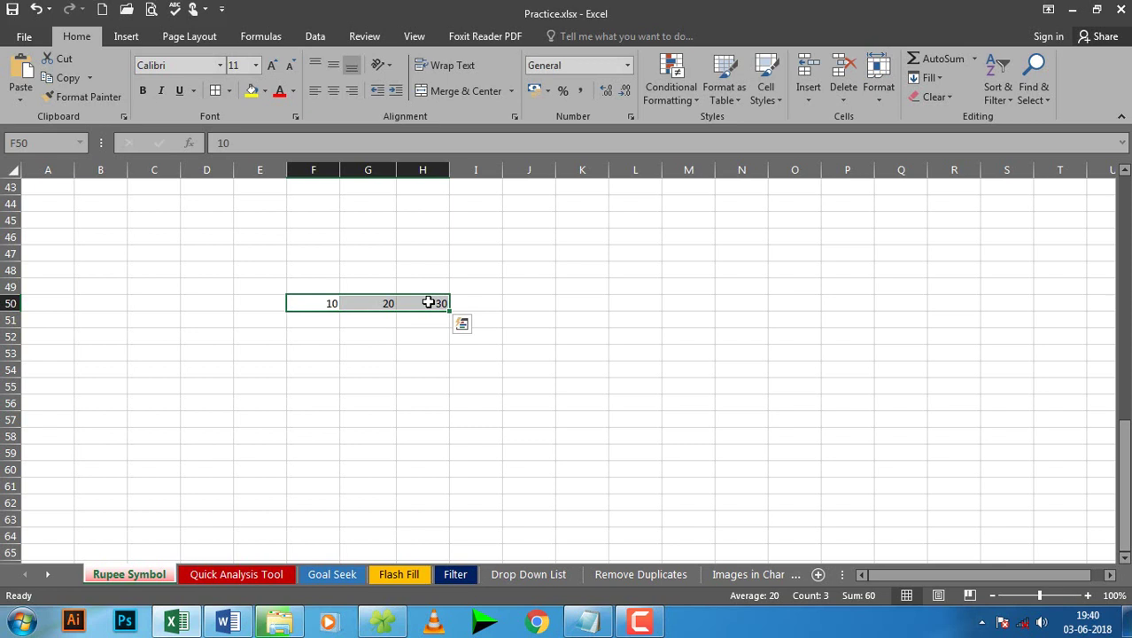
Format F50:H50 as Currency with the ₹ English (India) symbol, showing ₹ 10.00 to ₹ 30.00.
click(629, 67)
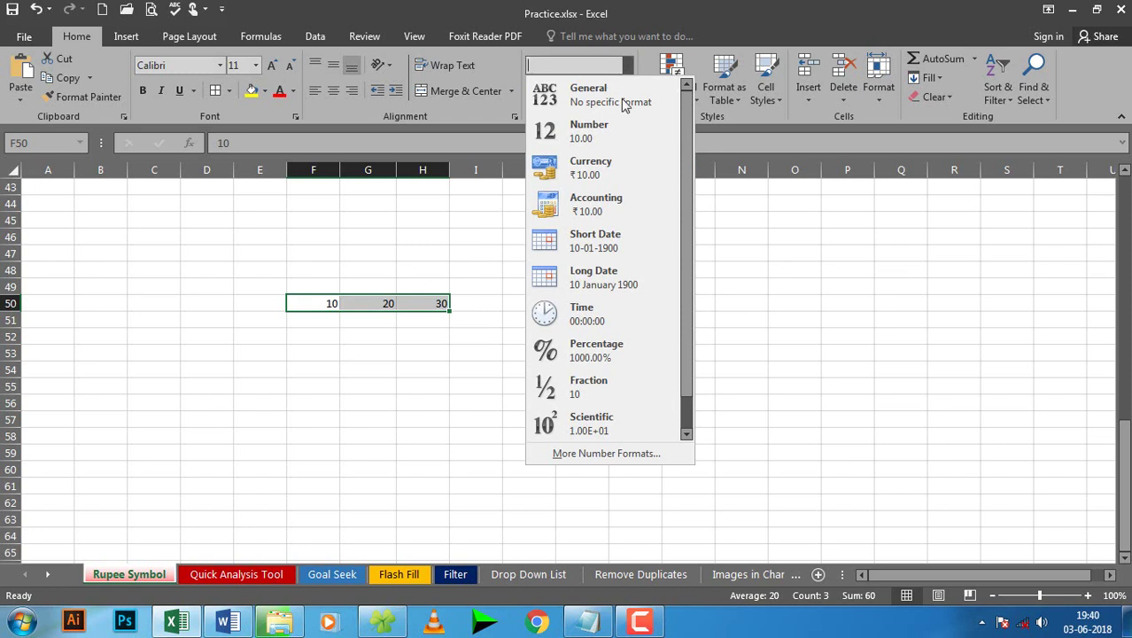
click(597, 456)
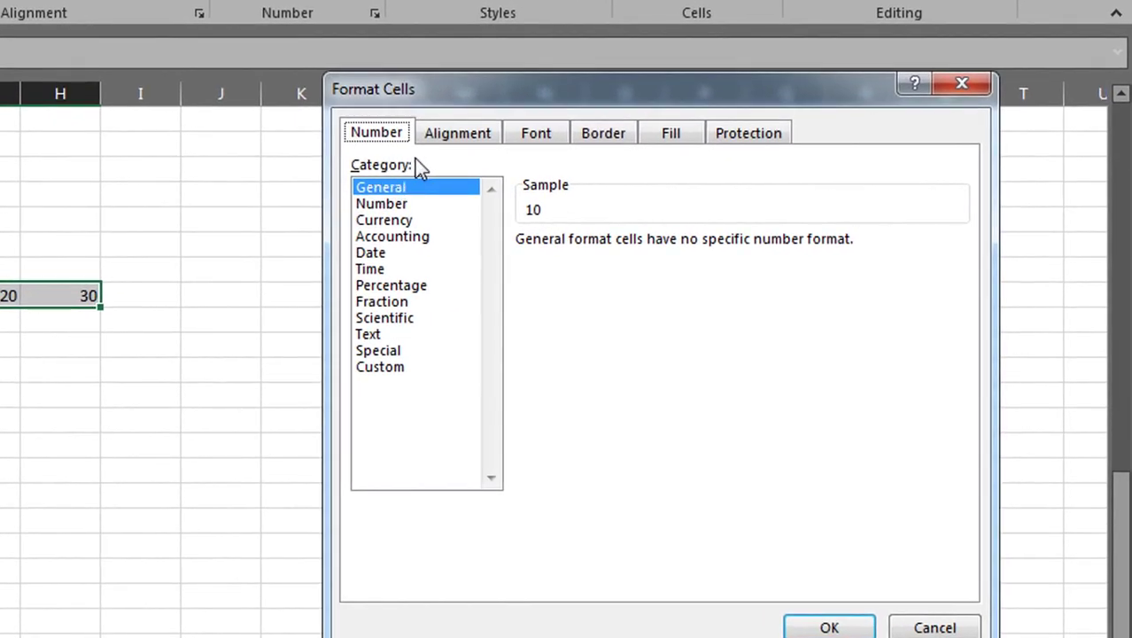
click(393, 220)
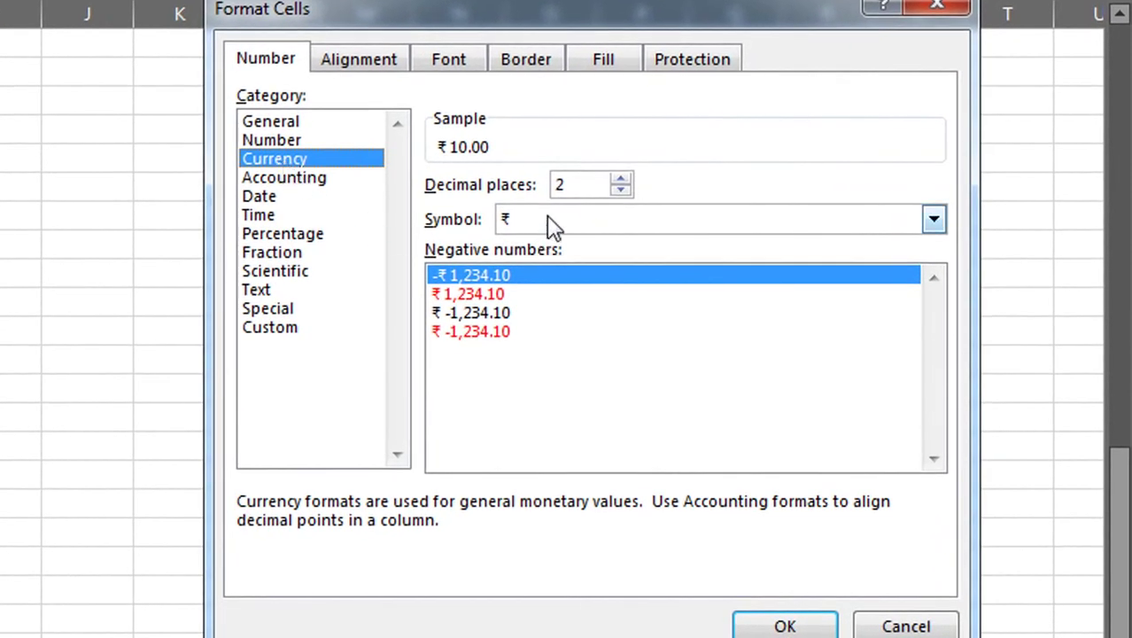
click(934, 219)
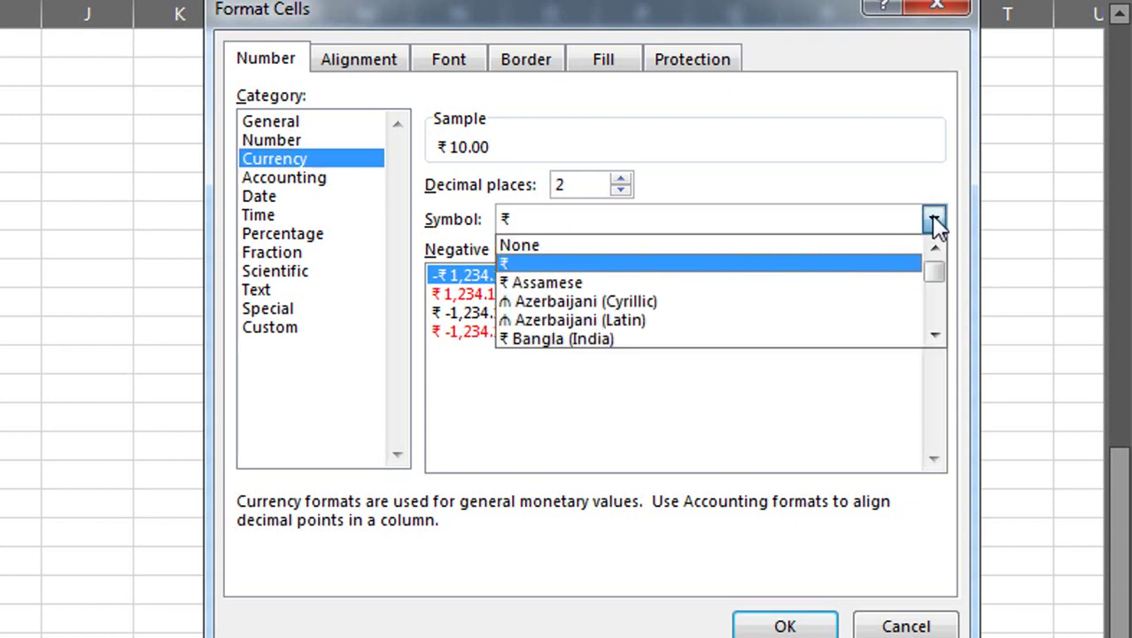
click(934, 334)
click(933, 334)
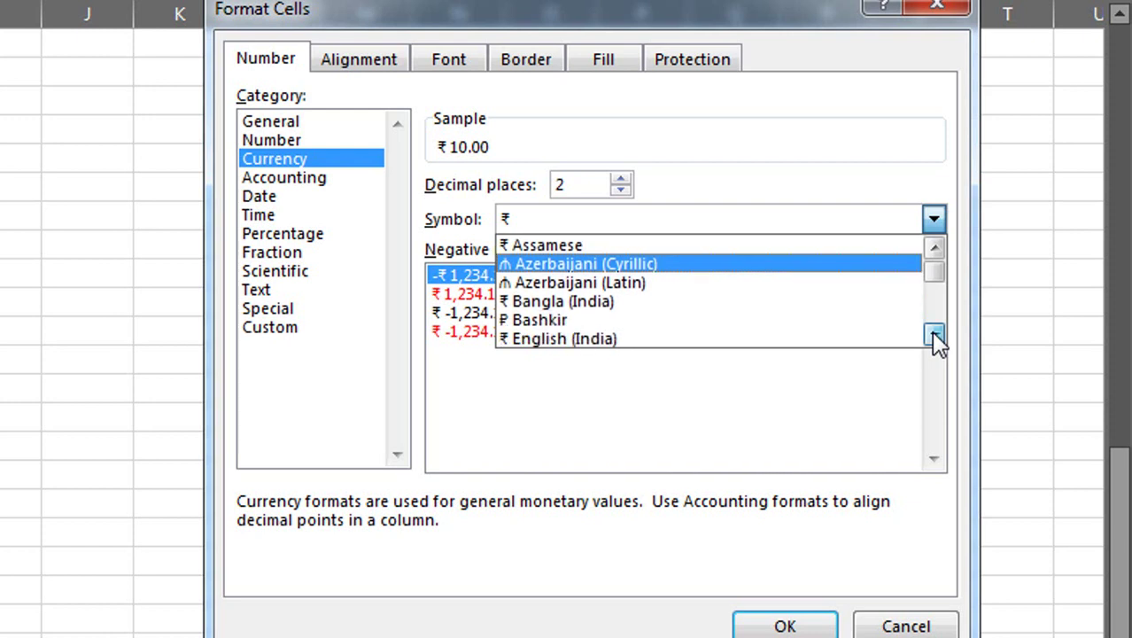
click(933, 334)
click(933, 334)
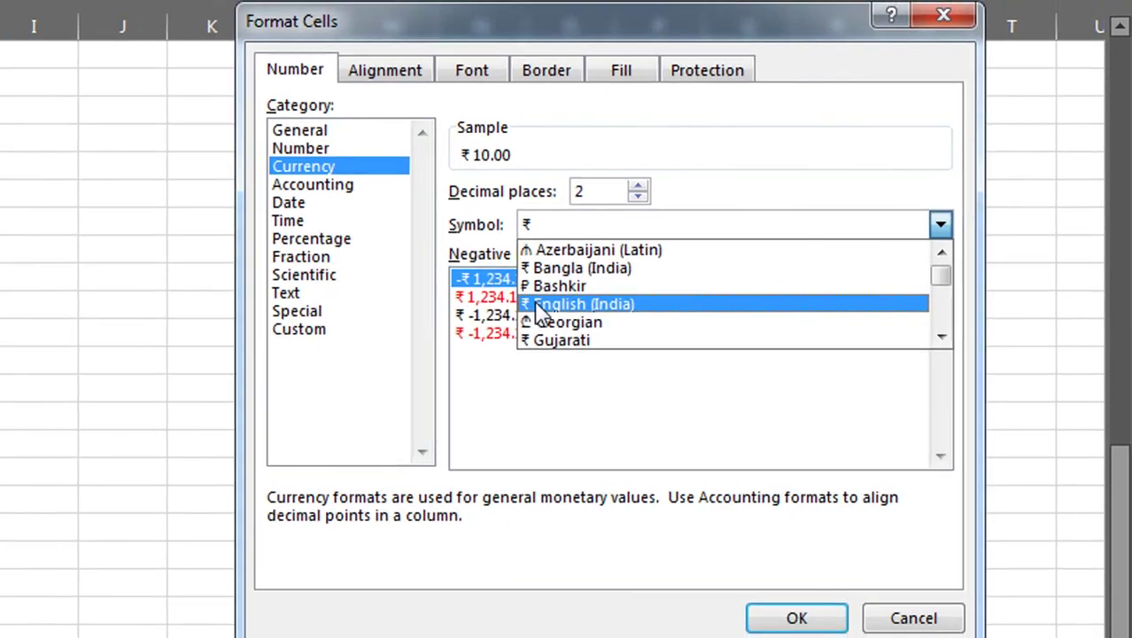
click(516, 304)
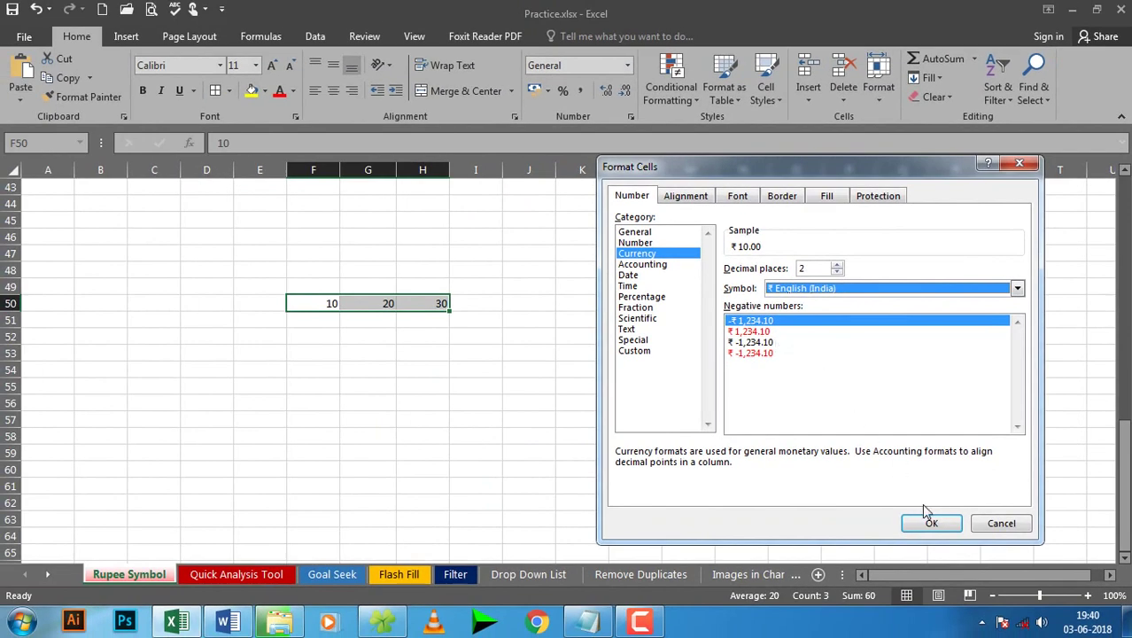
click(931, 522)
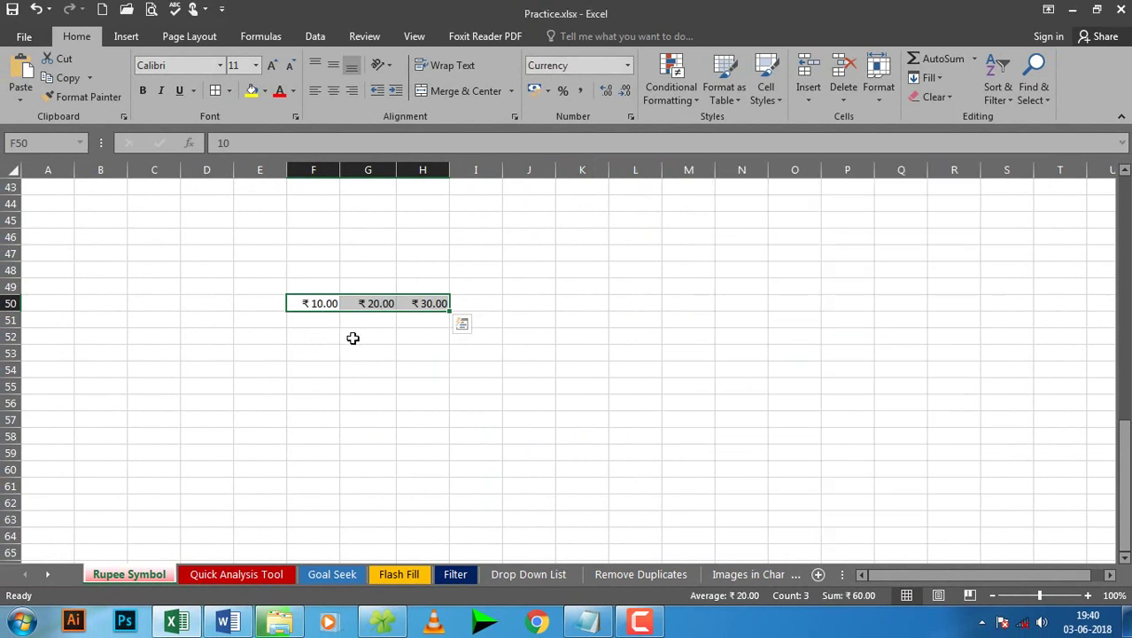
scroll(355, 337, up, 3)
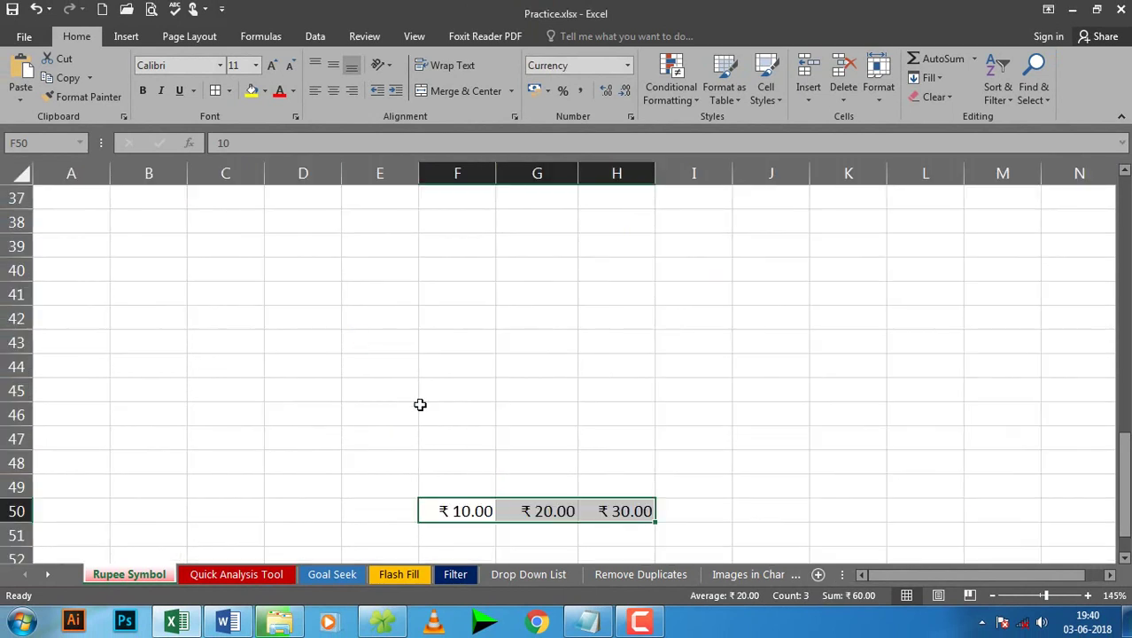
drag(1125, 523, 1125, 564)
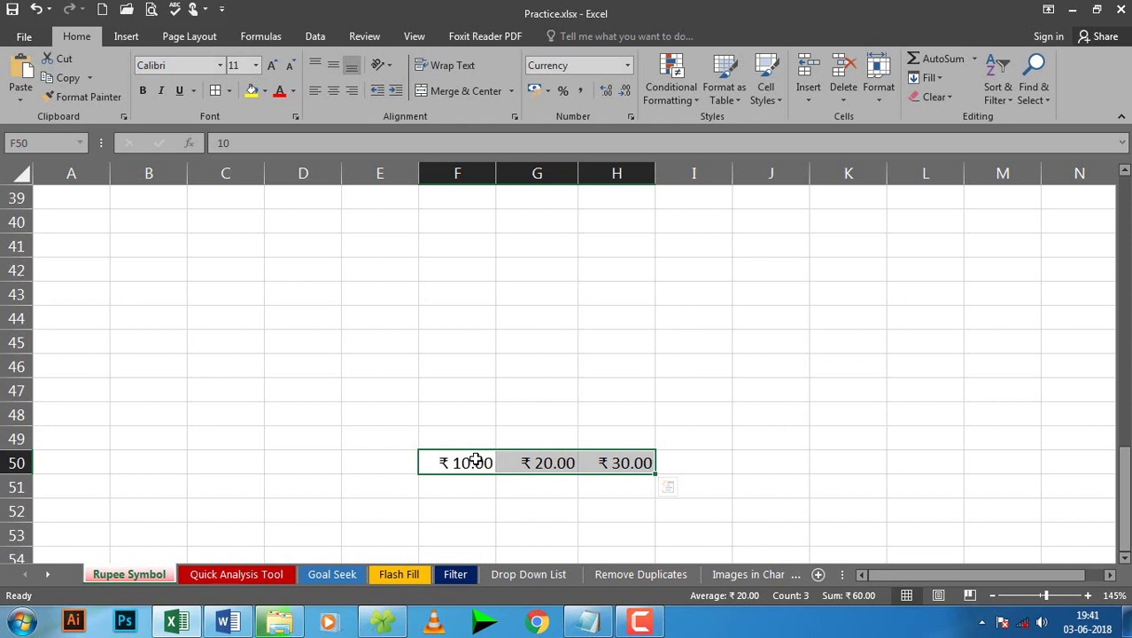
click(628, 67)
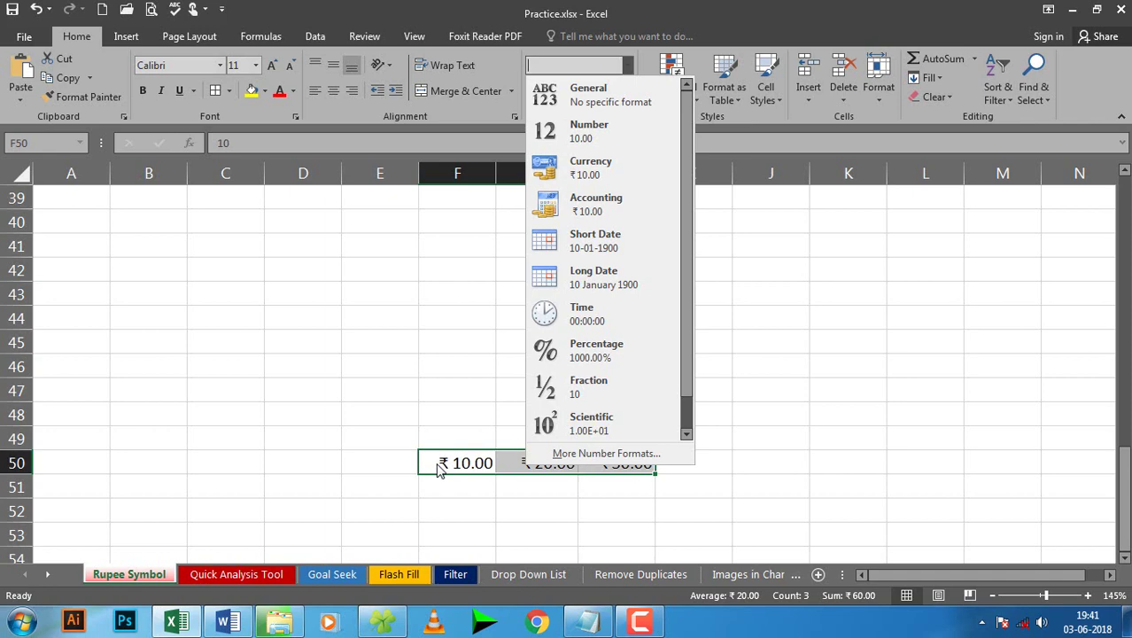
click(455, 509)
click(224, 625)
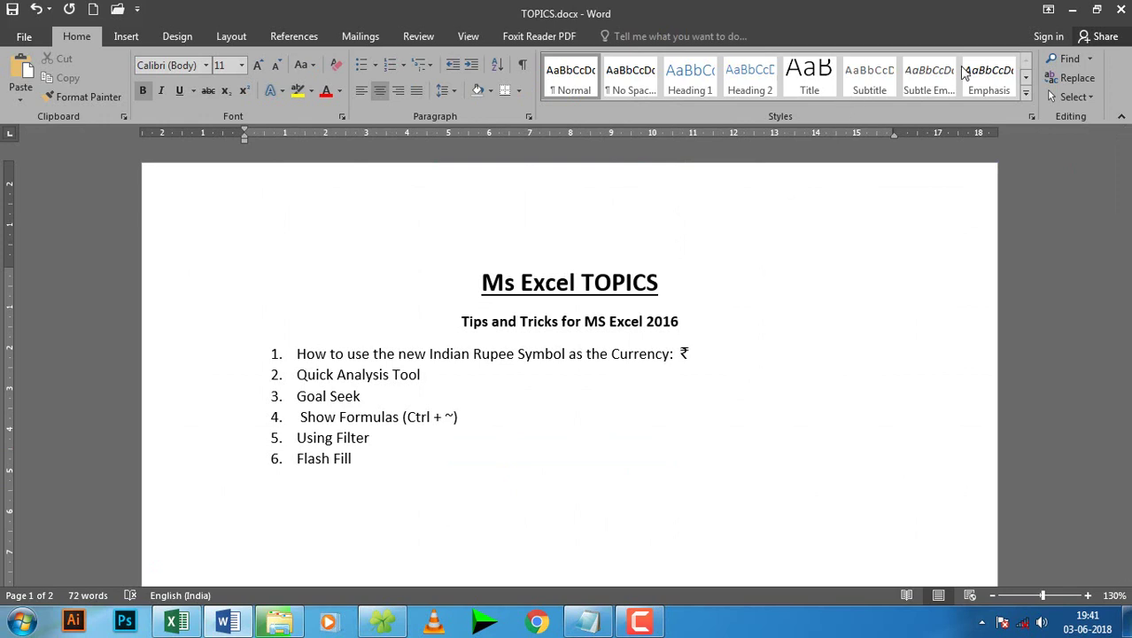
click(1070, 10)
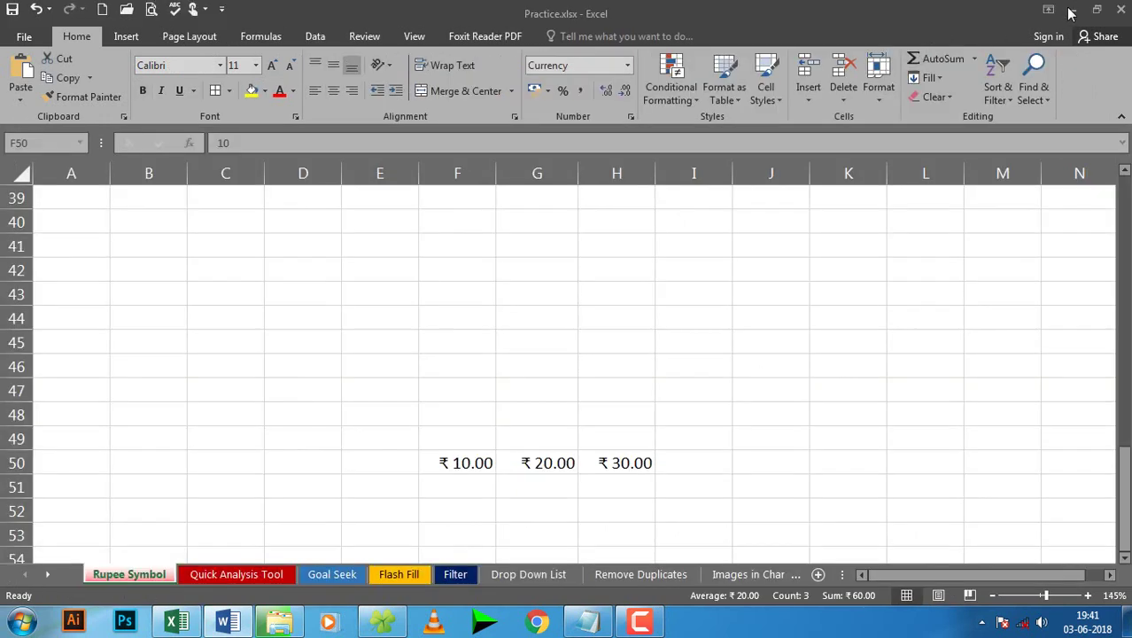
On the Quick Analysis Tool sheet, select the name-and-number table C3:E7 and open its Quick Analysis options.
click(223, 576)
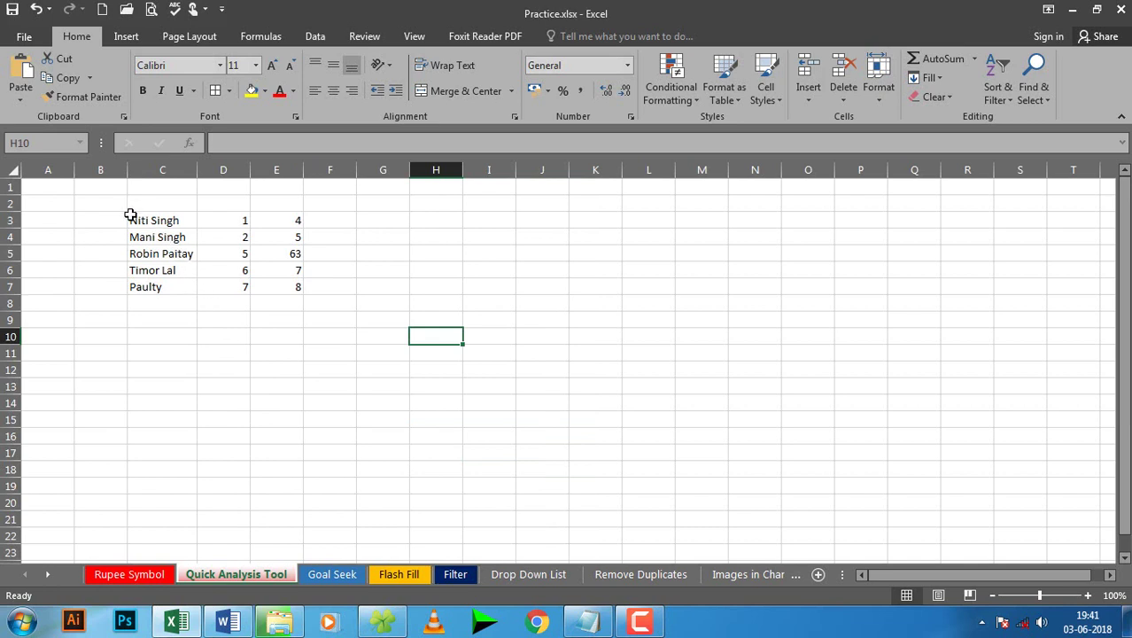
mouse_move(131, 217)
mouse_down()
mouse_move(250, 283)
mouse_move(293, 288)
mouse_up()
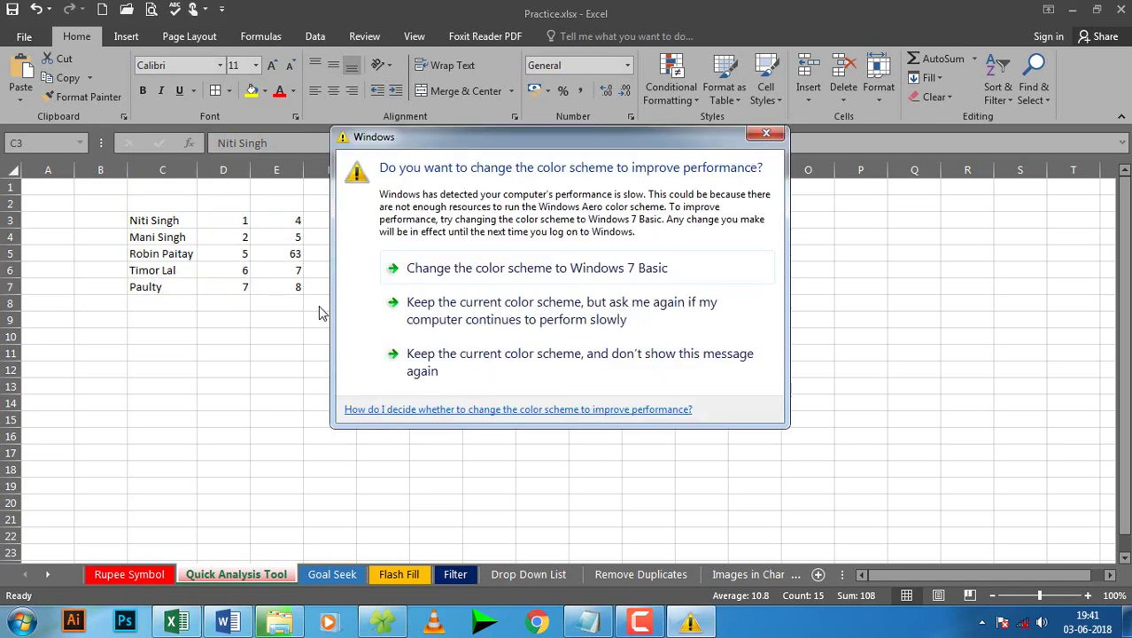
click(773, 133)
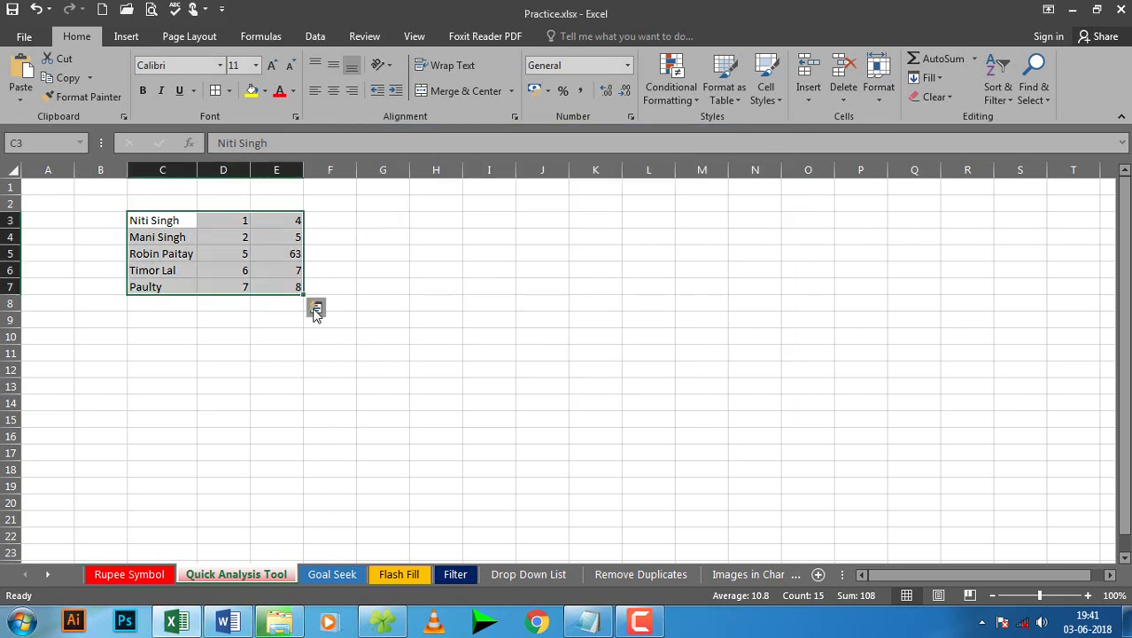
click(316, 312)
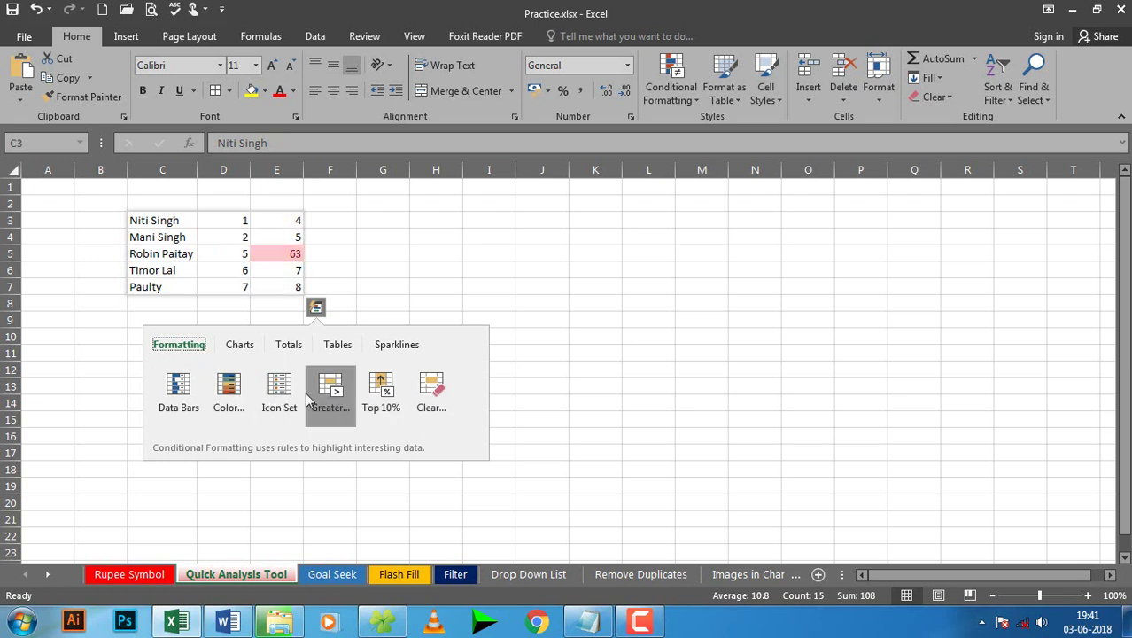
Browse the chart suggestions, then the Totals options previewing a Sum row of 21 and 87.
click(240, 345)
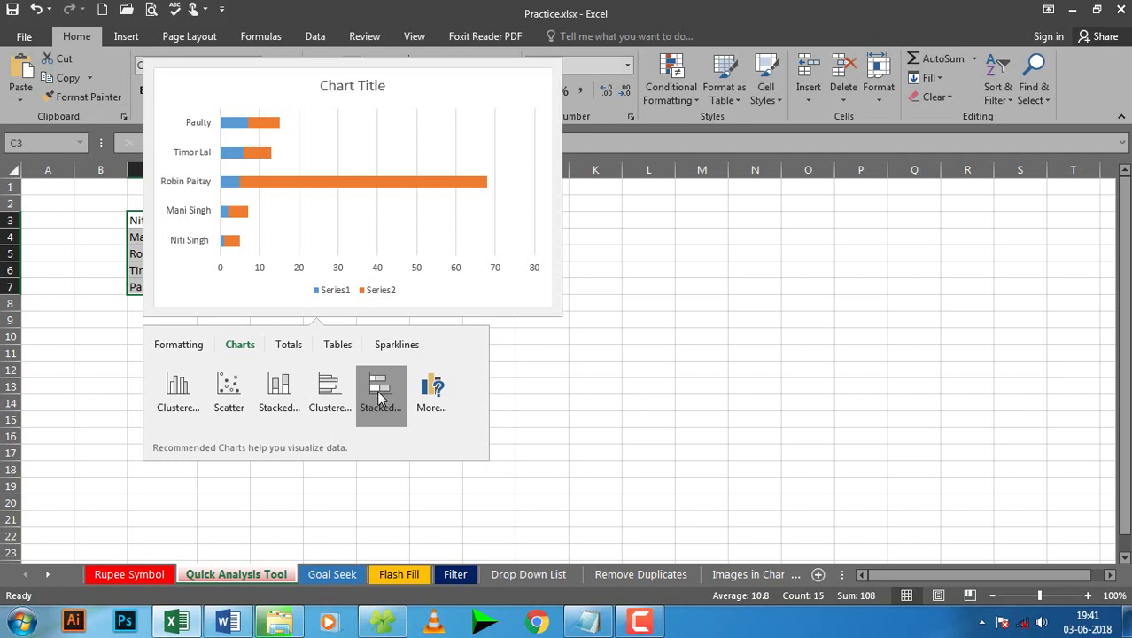
click(288, 349)
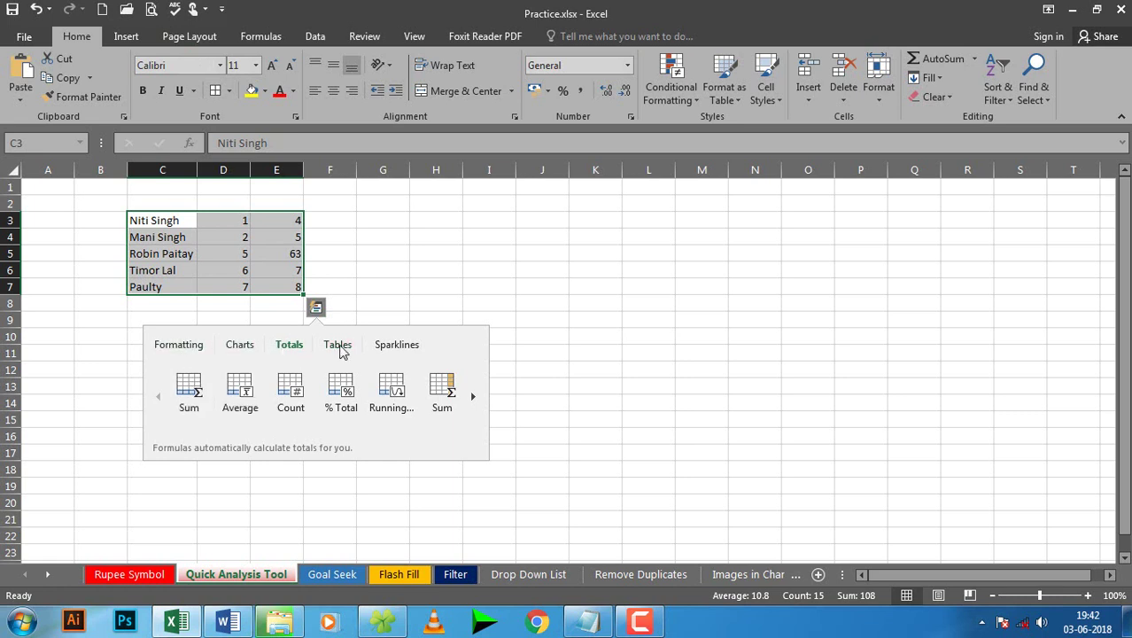
Add the Sum row and check the SUM formulas in D8 and E8.
click(182, 399)
click(190, 356)
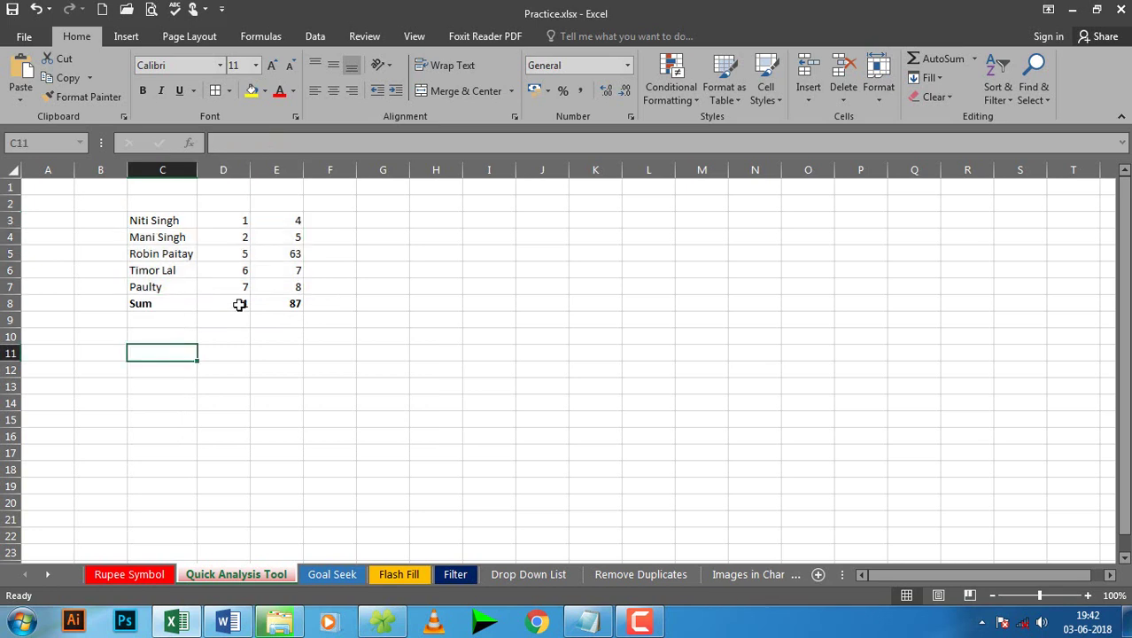
click(239, 304)
click(254, 301)
click(229, 301)
click(280, 303)
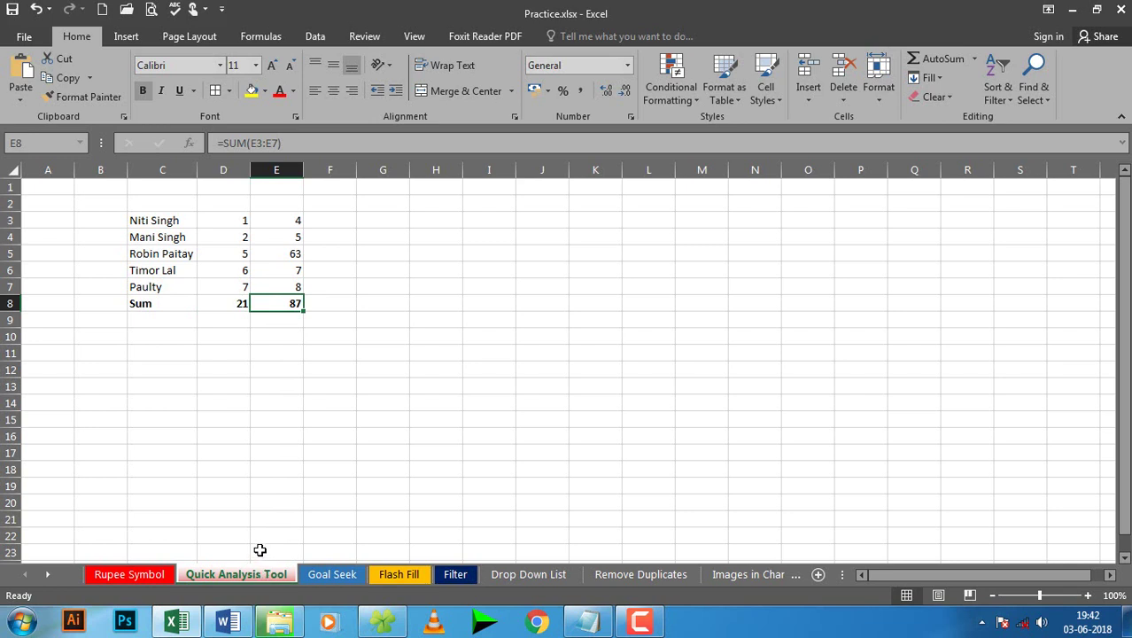
Mark Goal Seek as the next topic in the Word list, then return to Excel.
click(227, 622)
click(228, 623)
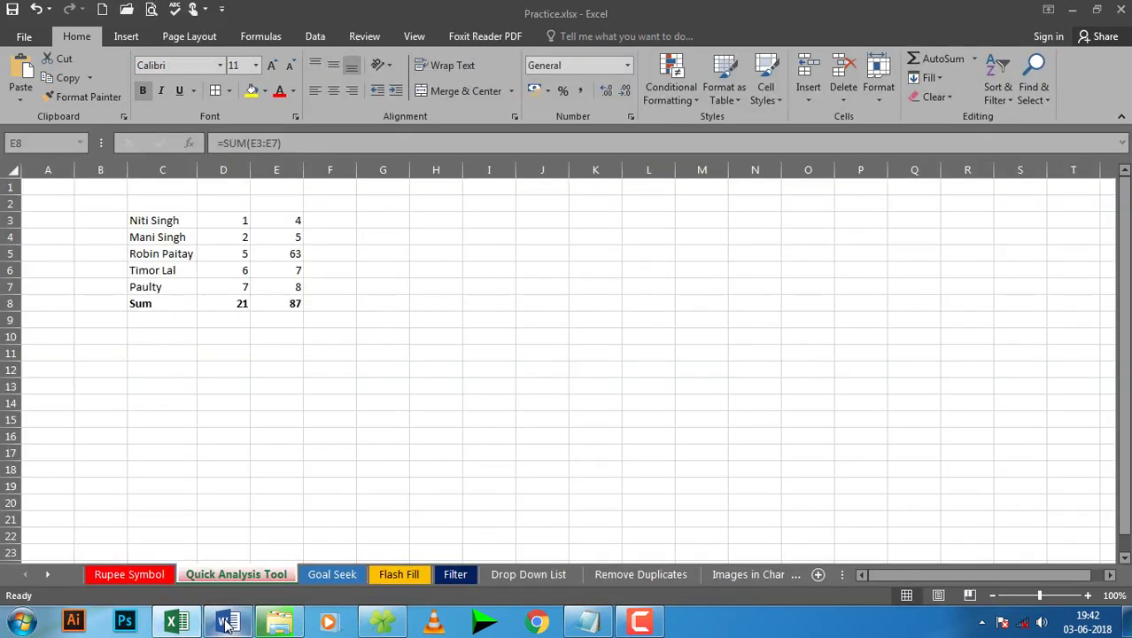
click(227, 623)
click(297, 394)
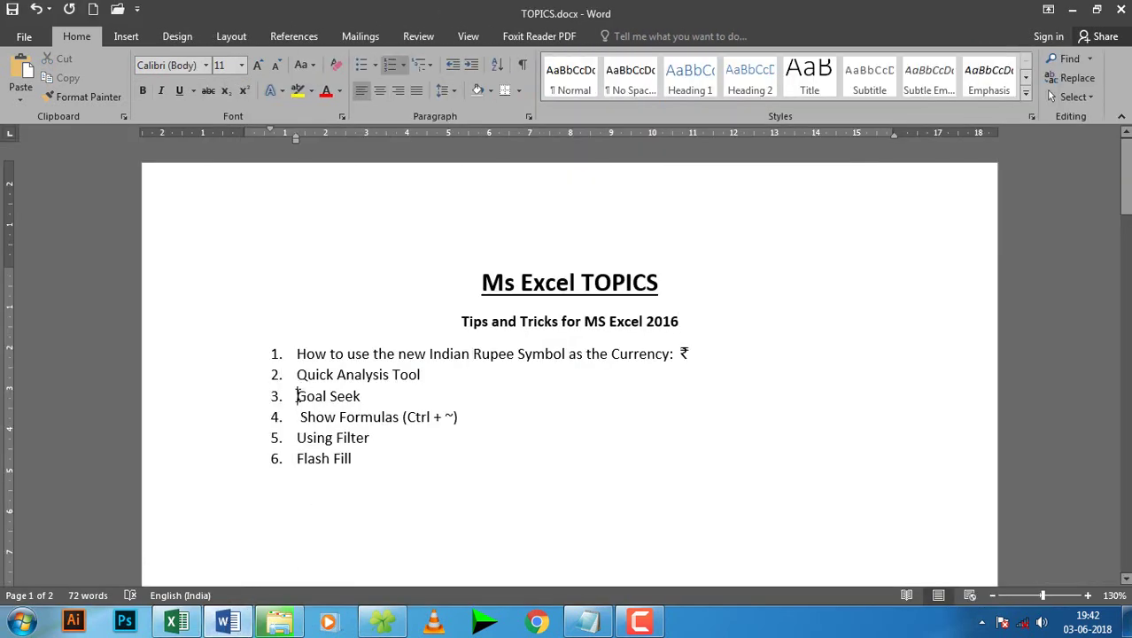
click(1075, 10)
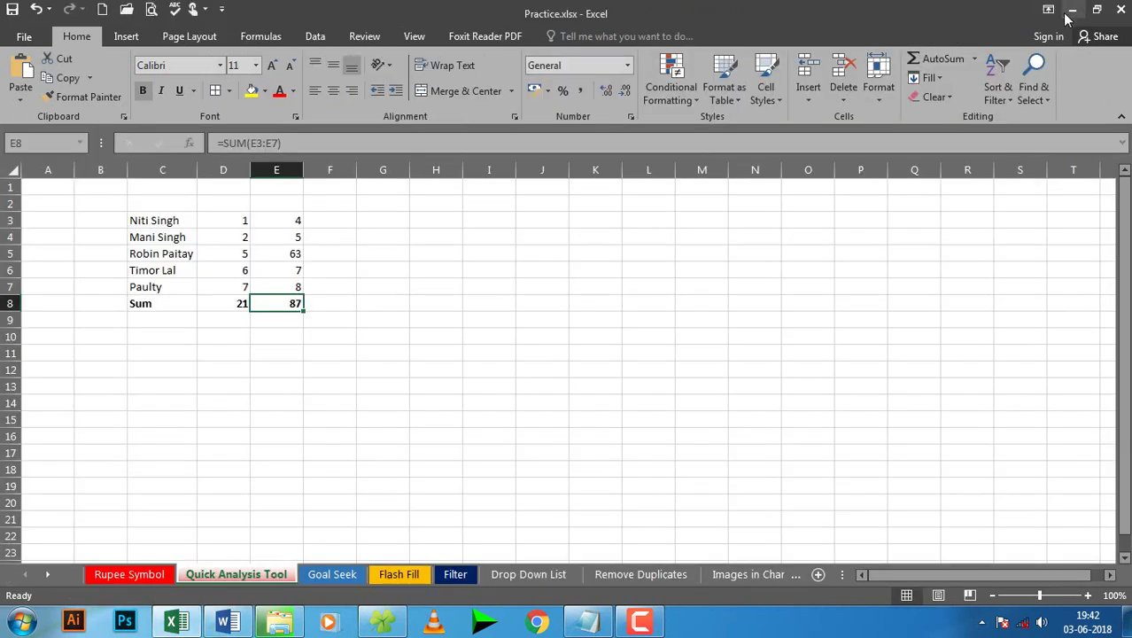
Open the Goal Seek sheet and point out the Sl No, Qty, Price and Total headings.
click(339, 574)
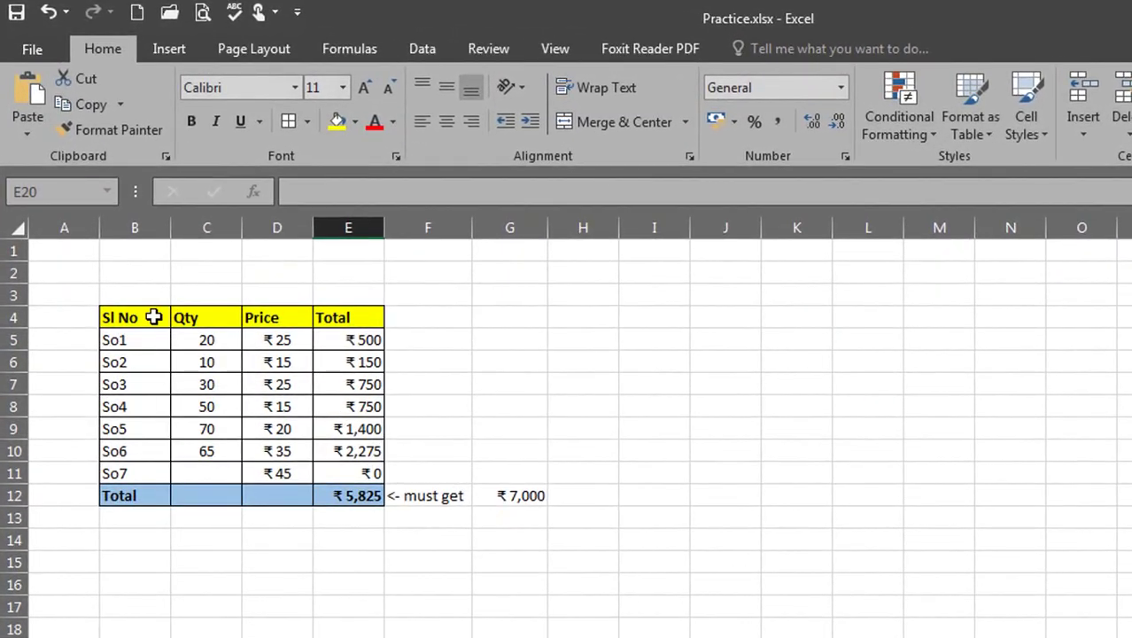
click(154, 316)
click(206, 312)
click(266, 315)
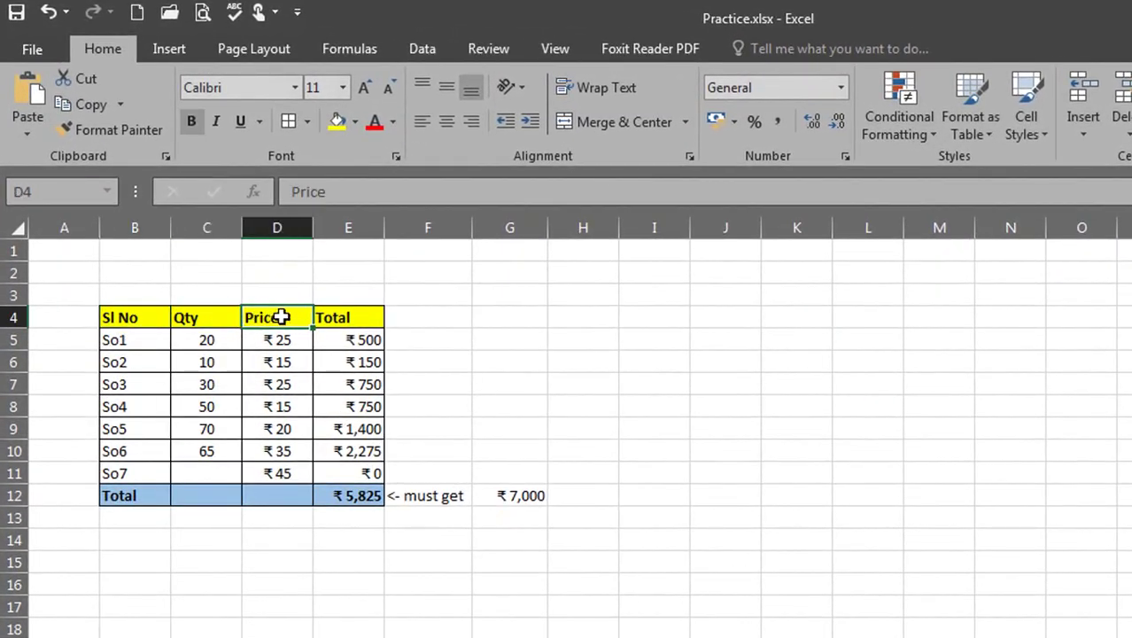
click(344, 317)
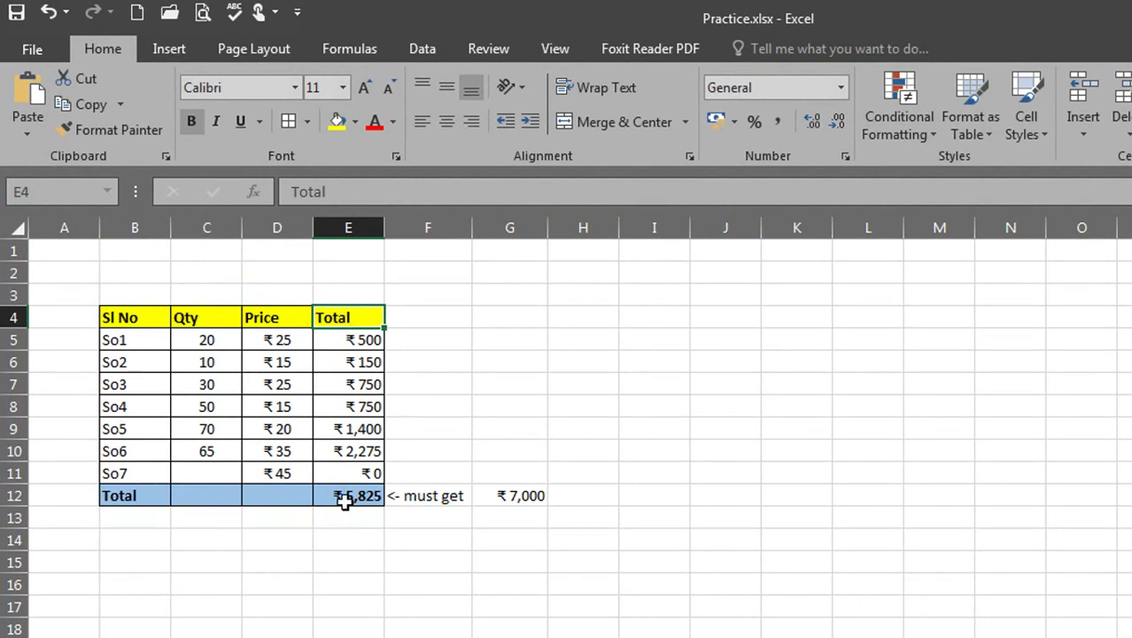
Review the Total amounts, the ₹5,825 SUM grand total and the empty So7 quantity in C11.
drag(371, 339, 369, 453)
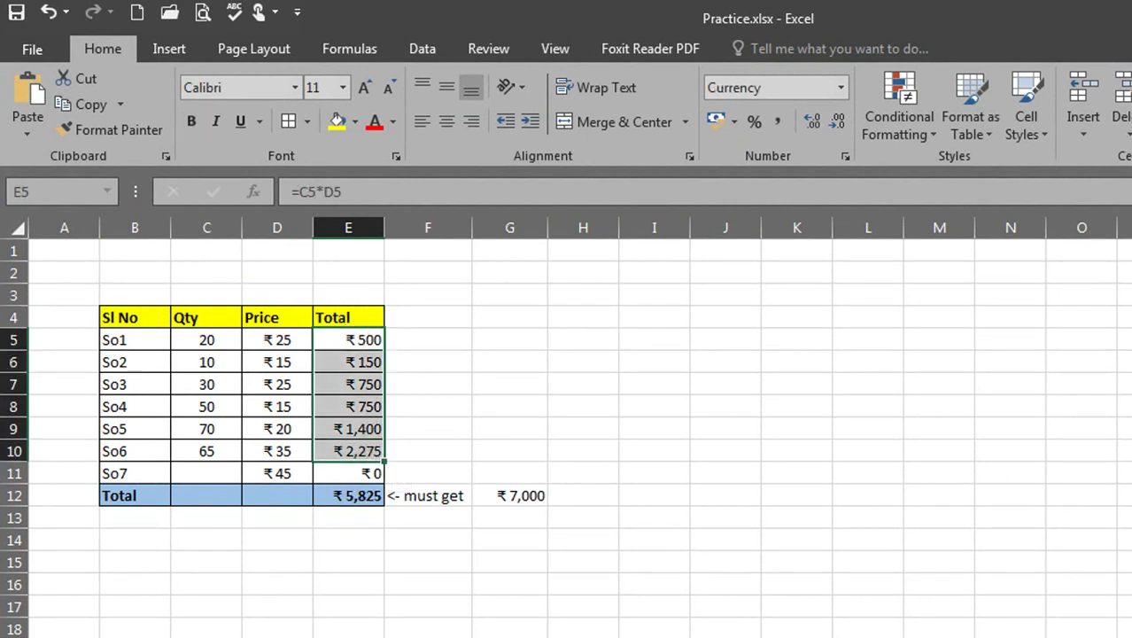
click(361, 494)
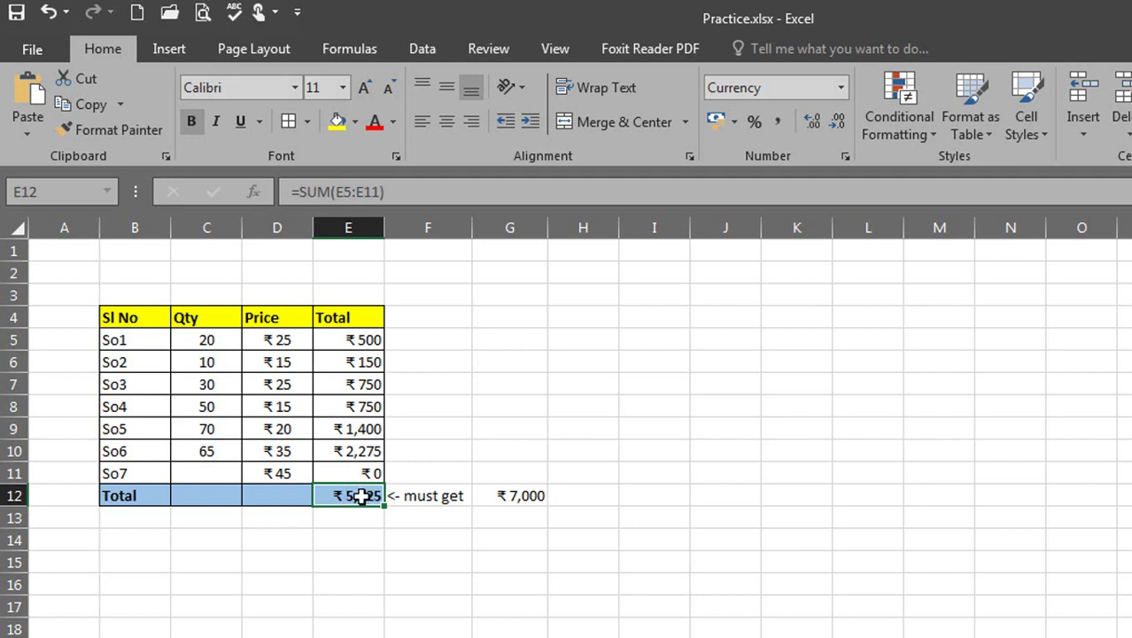
click(221, 475)
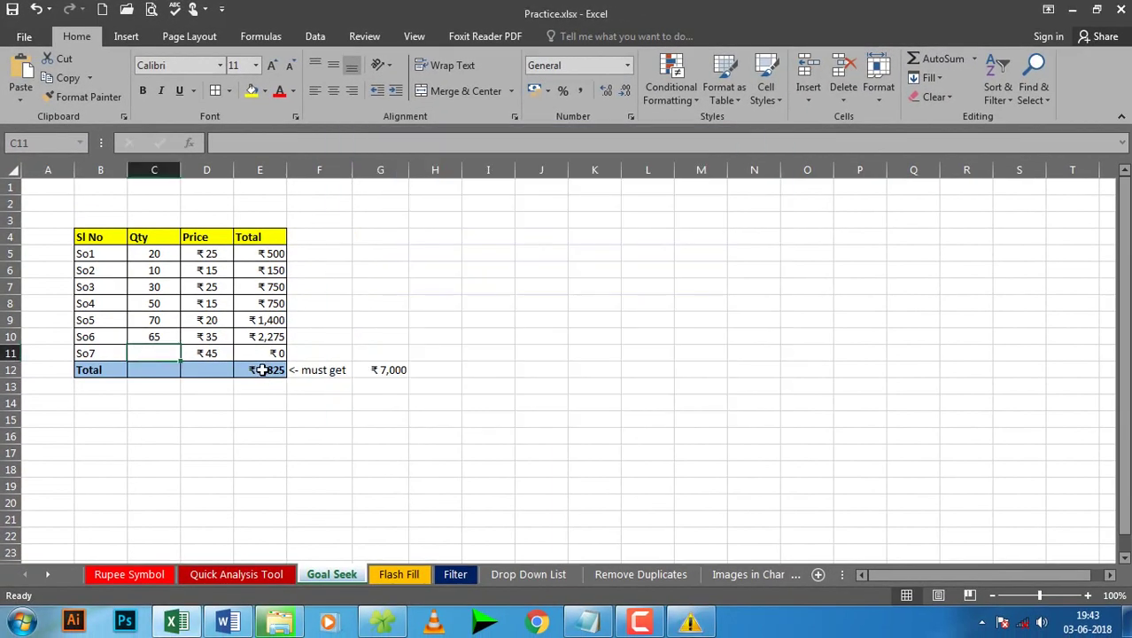
click(259, 370)
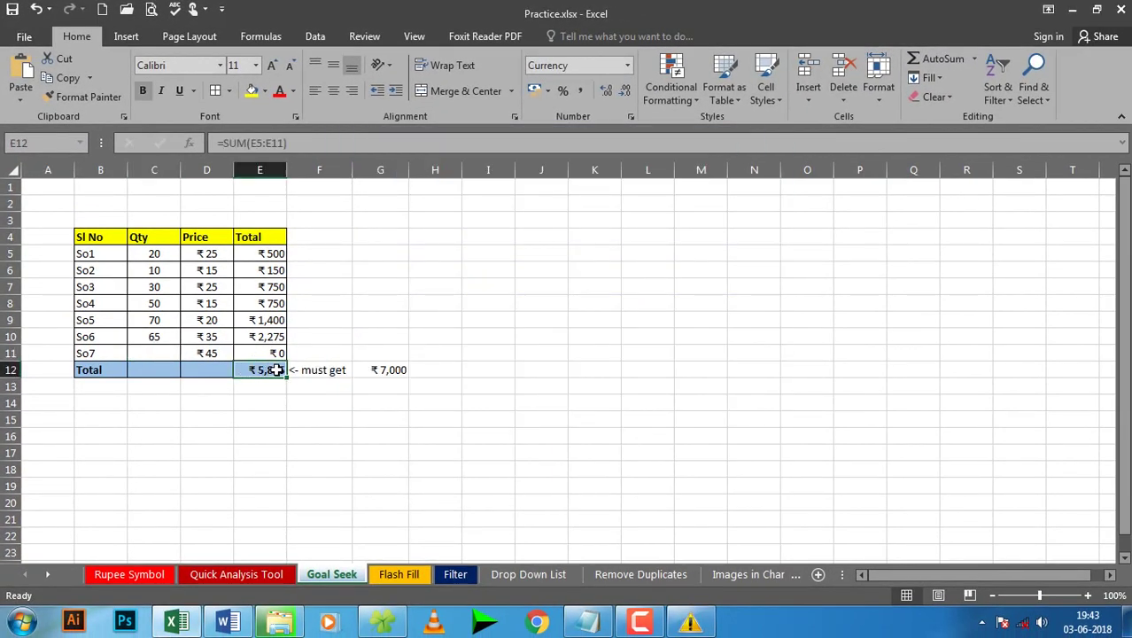
Open Goal Seek from Data > What-If Analysis for E12 and move the dialog beside the table.
click(317, 37)
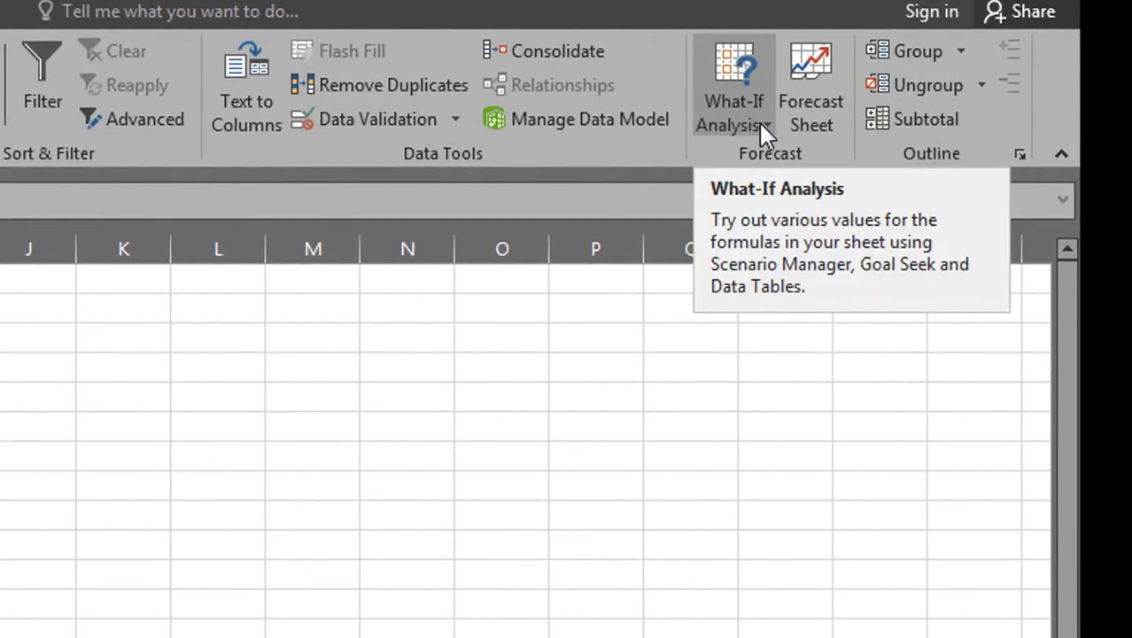
click(761, 124)
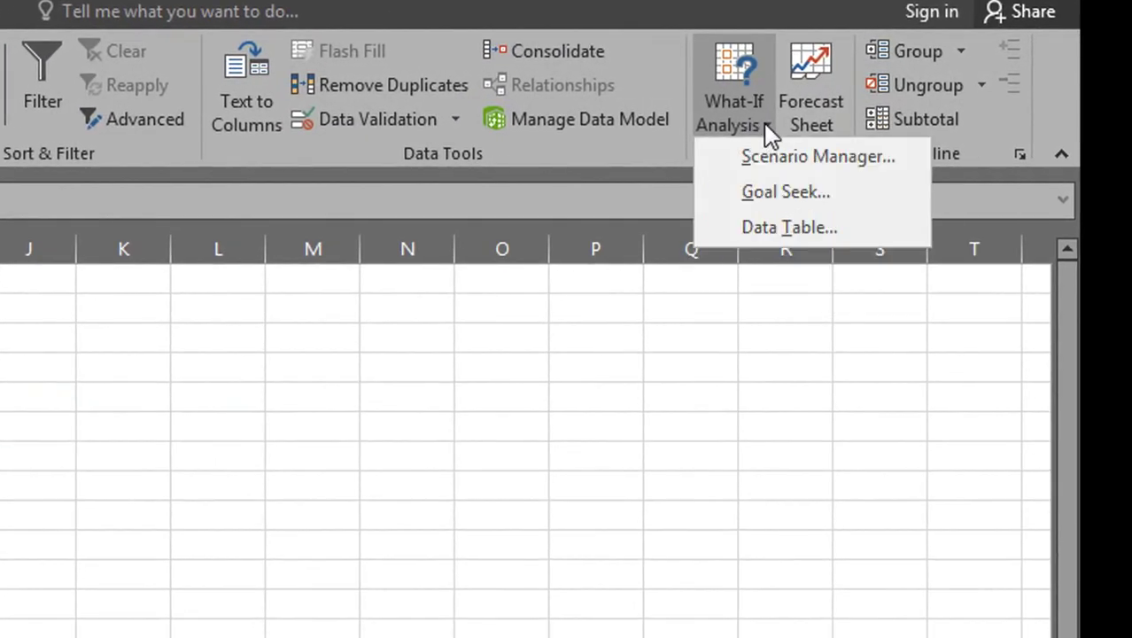
click(781, 201)
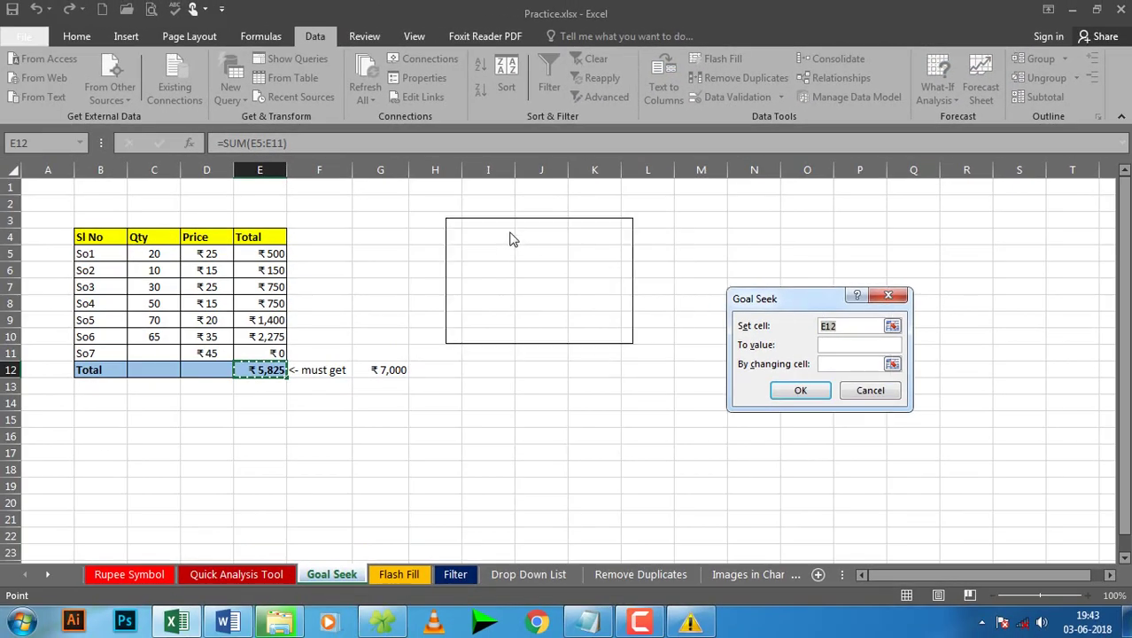
drag(512, 239, 513, 240)
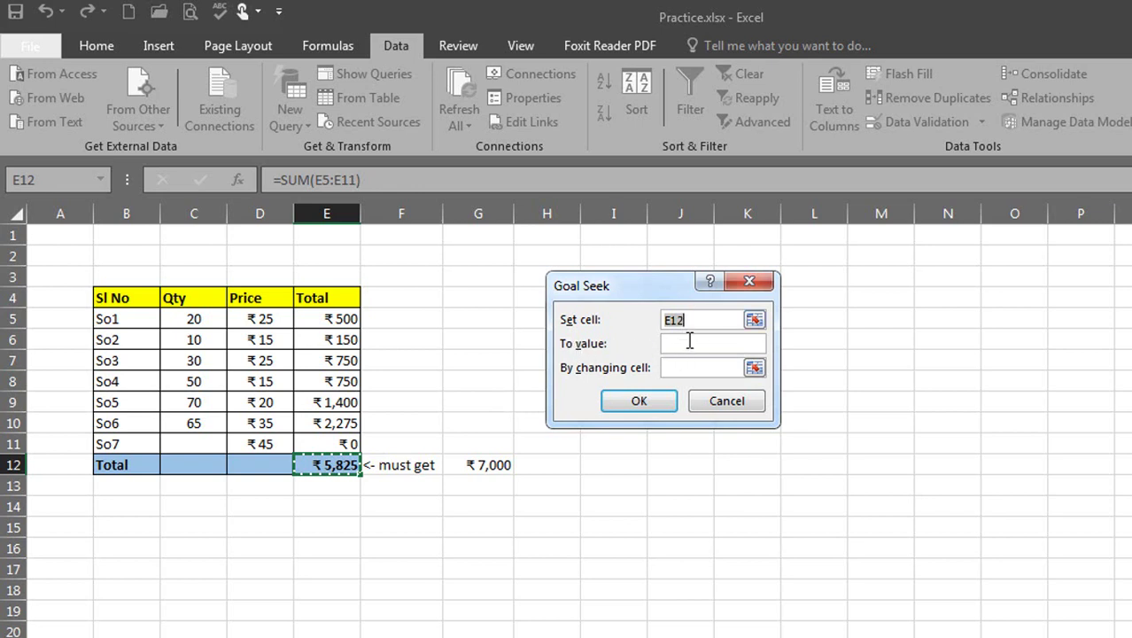
Goal Seek E12 to 7000 by changing C11, accepting the 26.11111 solution.
click(689, 342)
text(7)
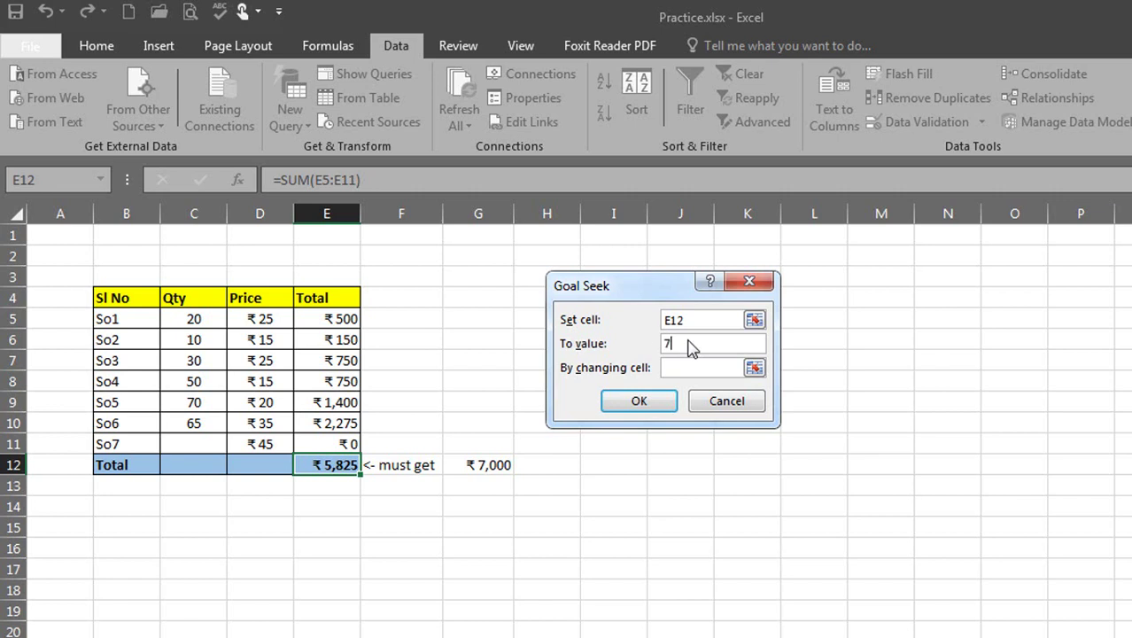
text(000)
click(676, 367)
click(192, 443)
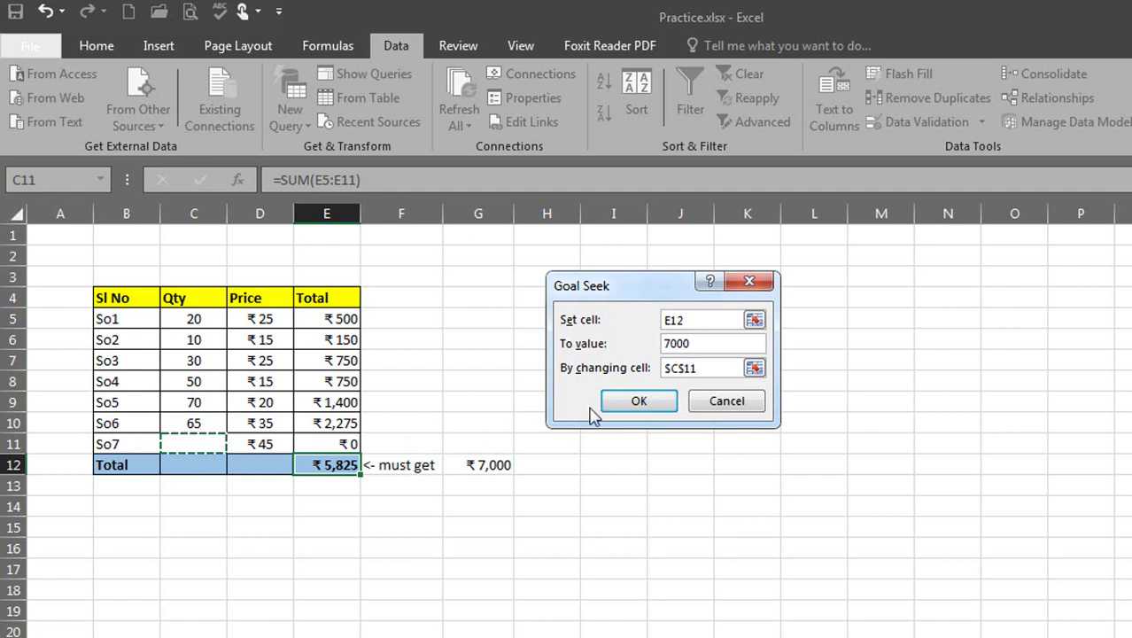
click(639, 403)
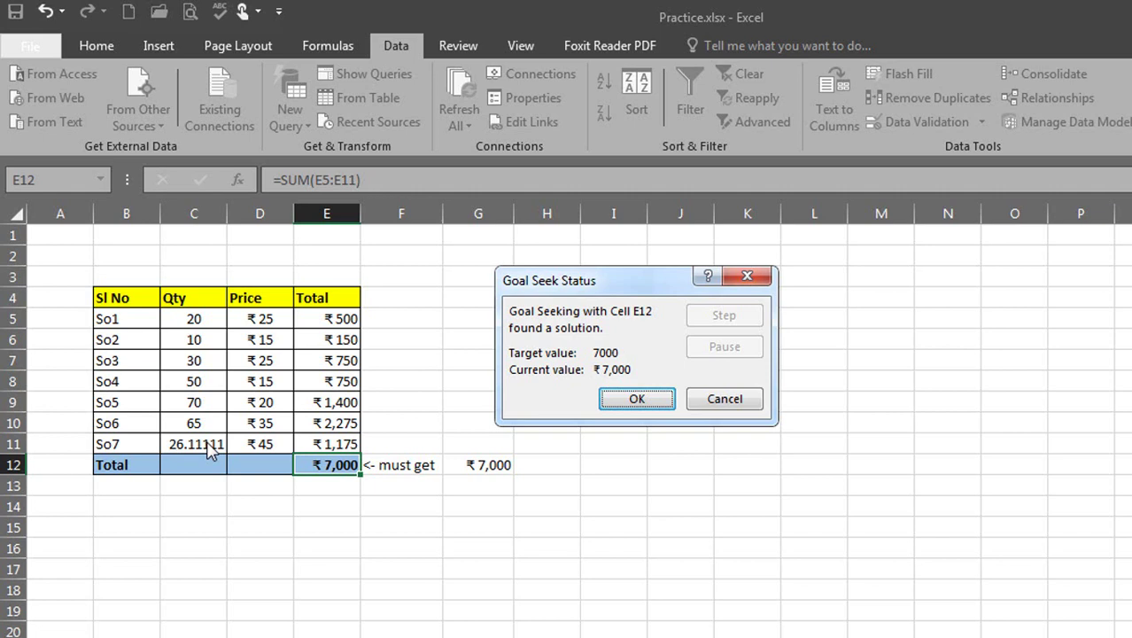
click(637, 399)
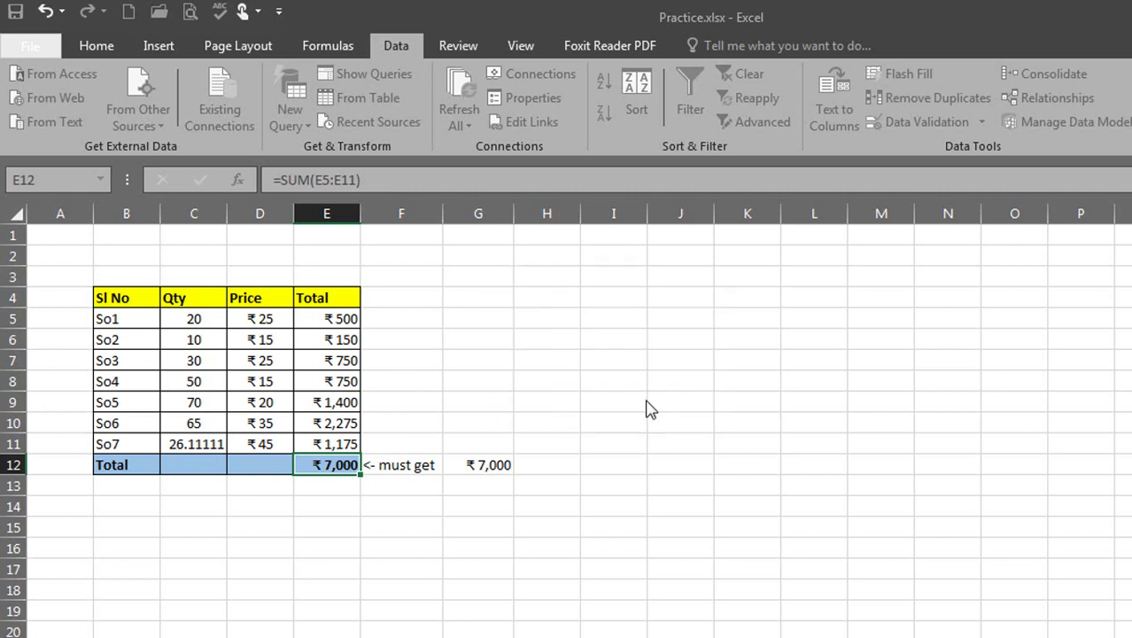
Check the solved 26.11111 quantity in C11, then bring Word's TOPICS.docx list forward.
click(180, 440)
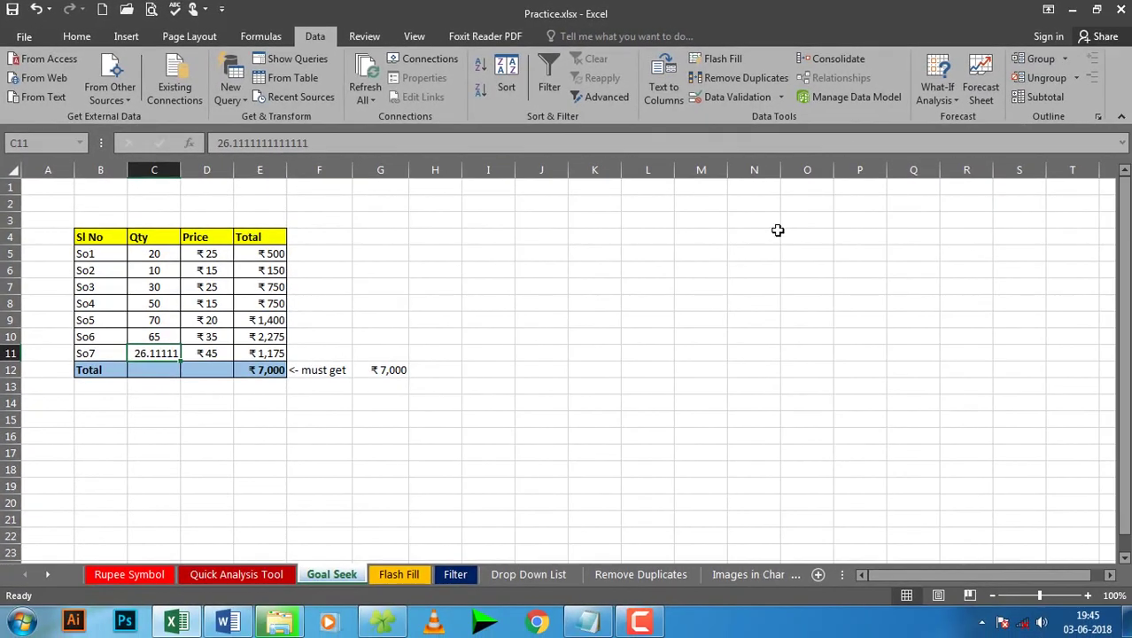
click(951, 99)
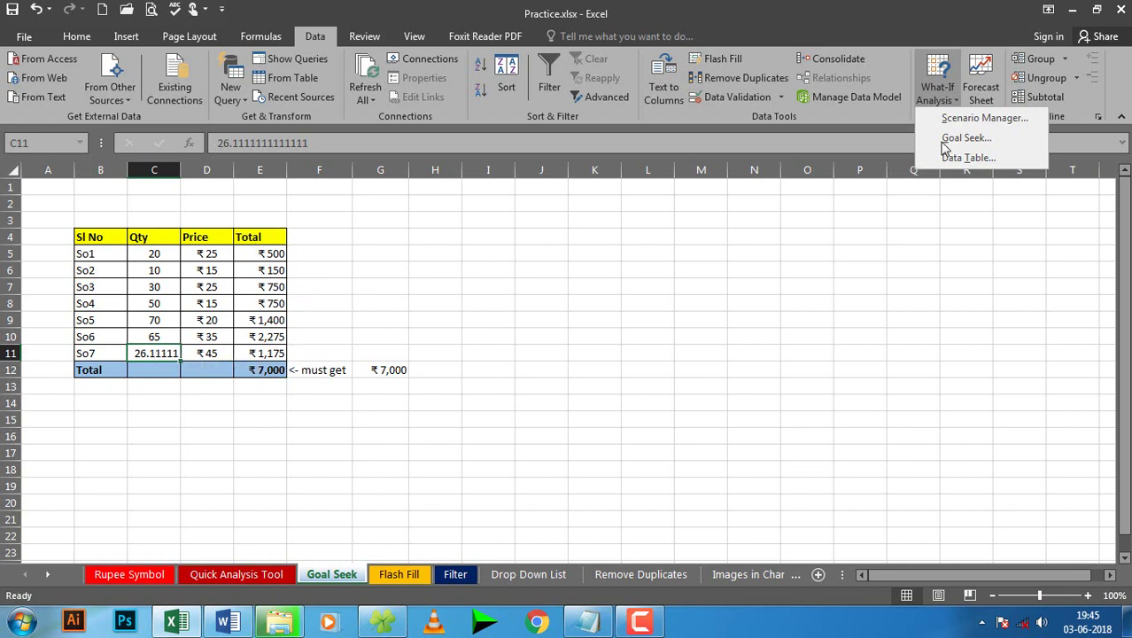
click(631, 430)
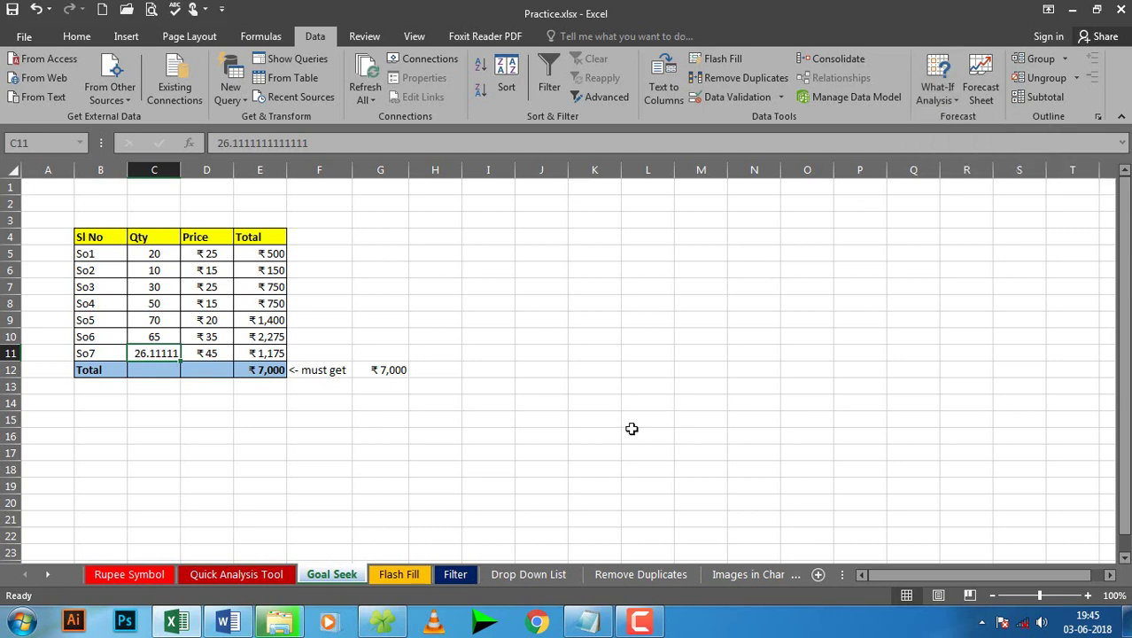
click(224, 624)
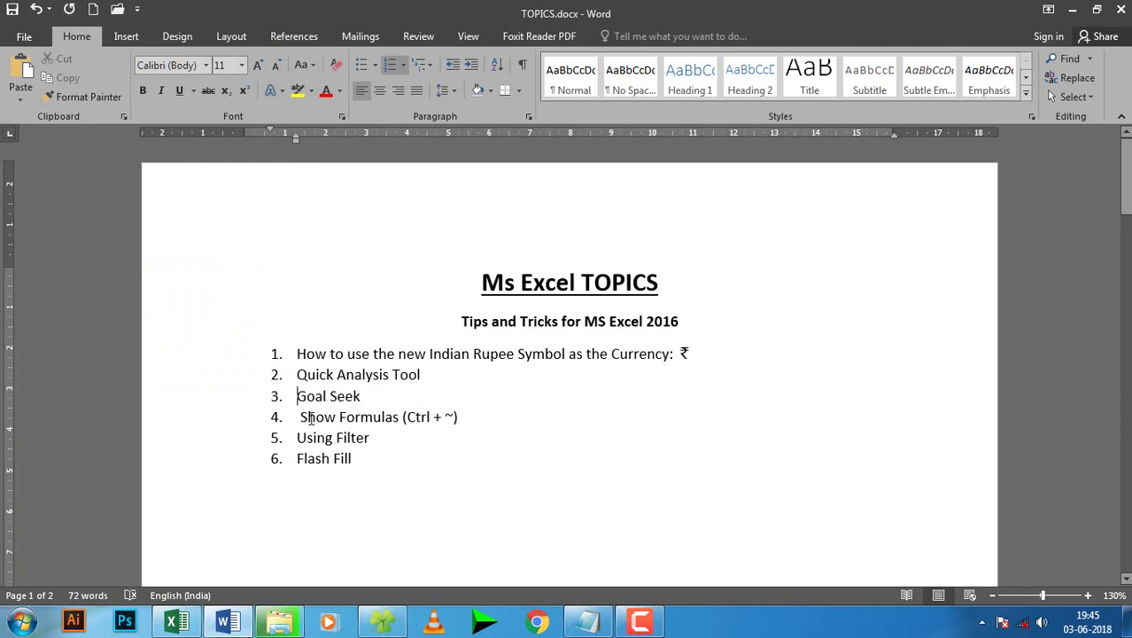
Back in Excel, review the Qty × Price formulas in Total cells E5 through E10.
click(1072, 9)
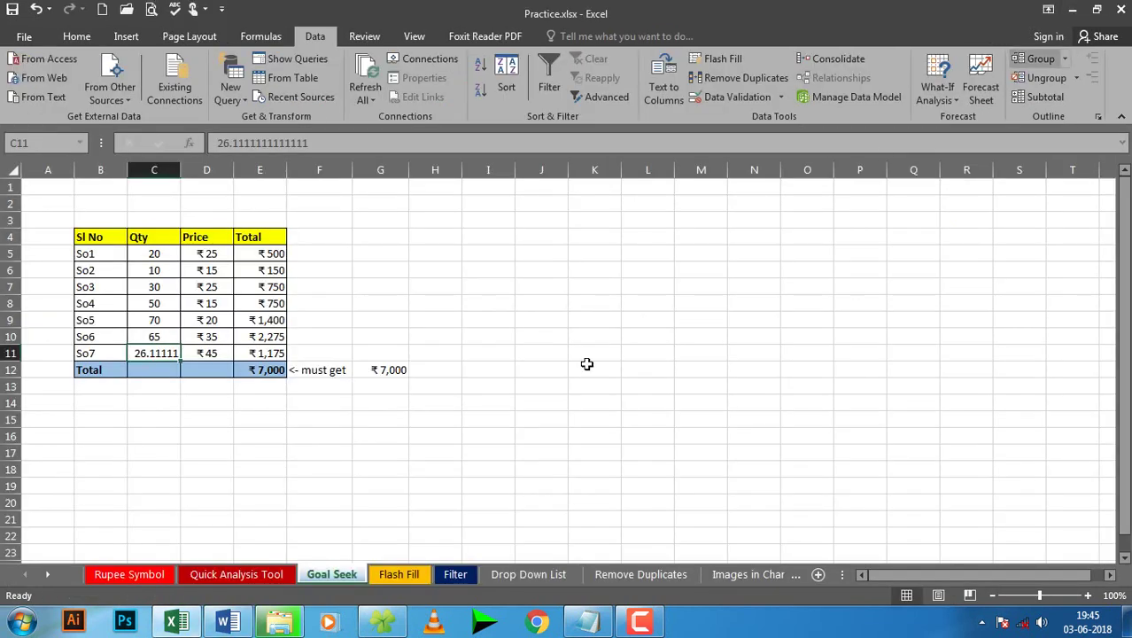
click(396, 490)
click(271, 253)
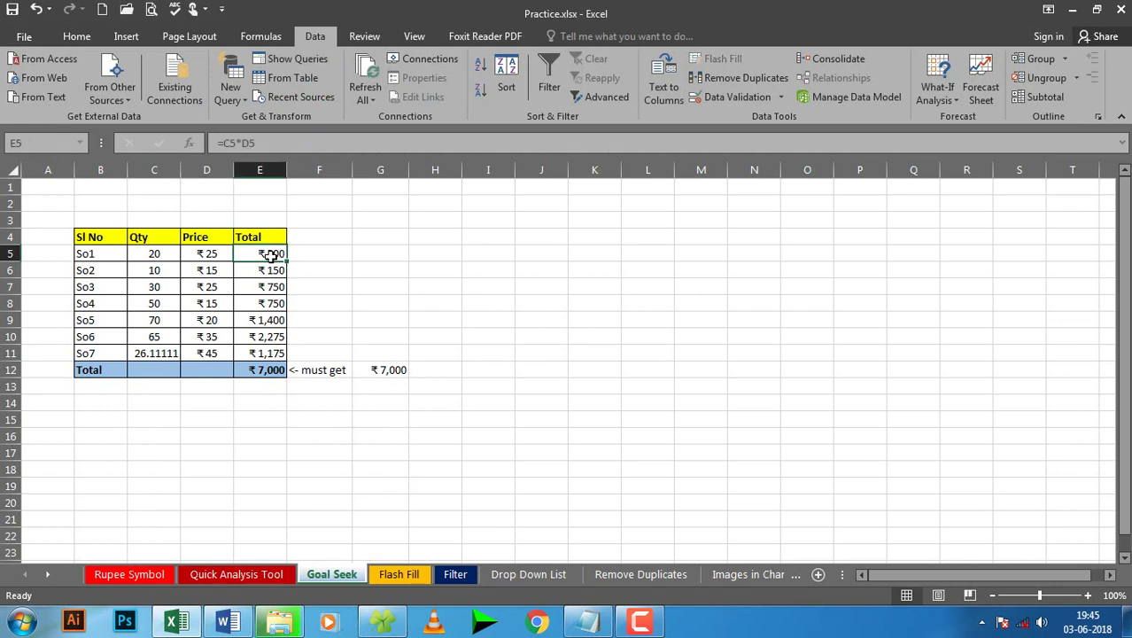
click(270, 271)
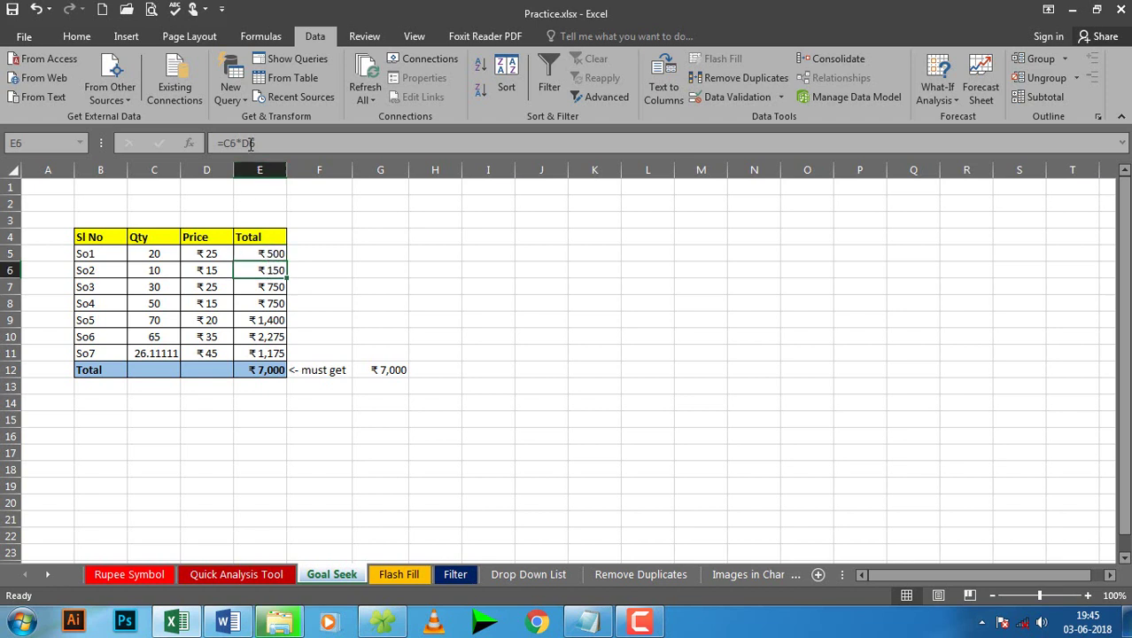
click(261, 286)
click(268, 306)
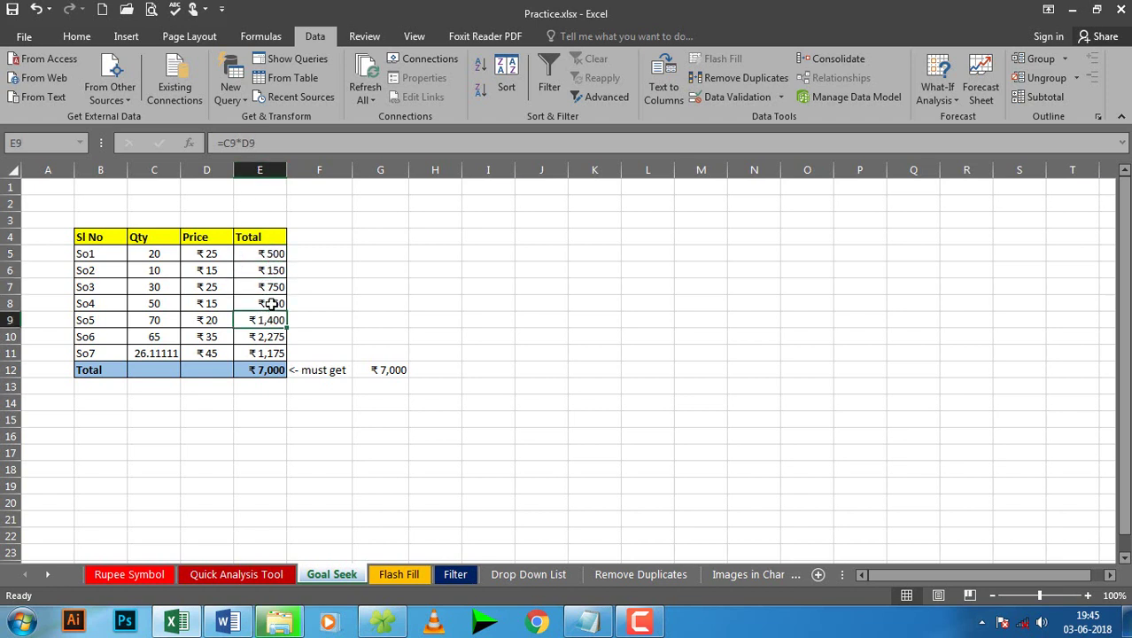
click(269, 324)
click(270, 339)
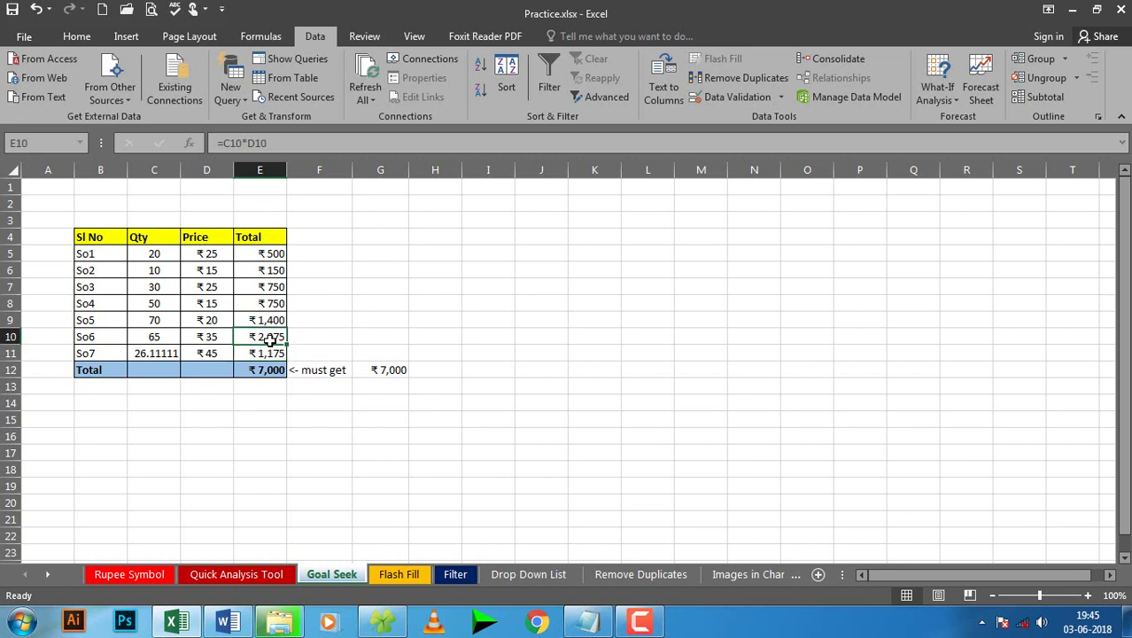
Toggle Ctrl+` to show formulas such as =SUM(E5:E11), dismissing the Windows colour-scheme prompt.
key(ctrl+grave)
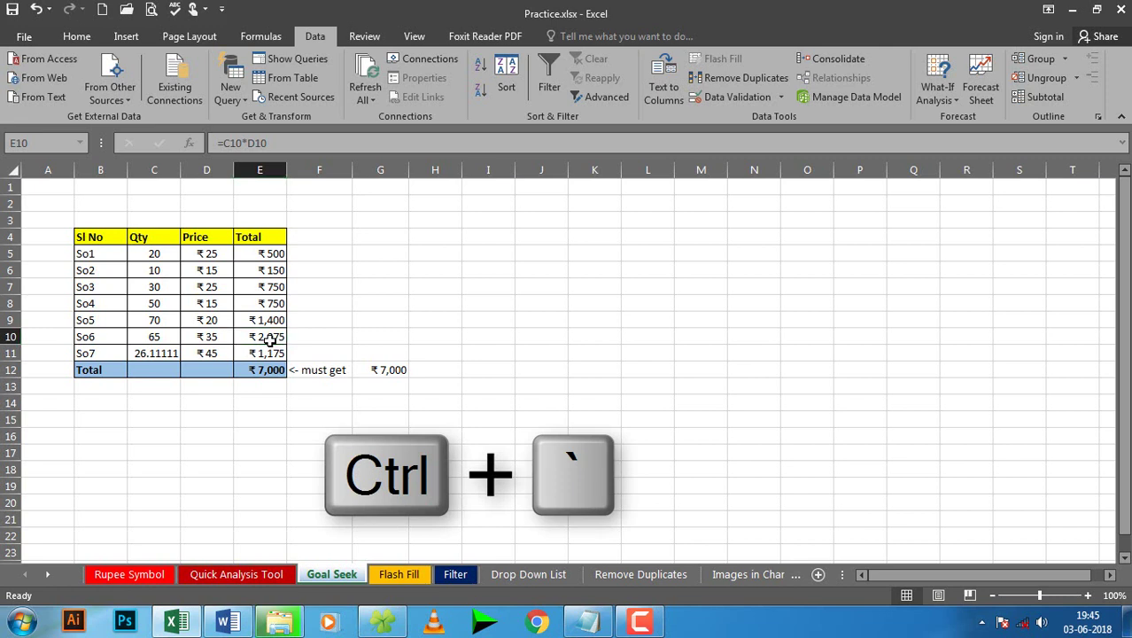
key(ctrl+grave)
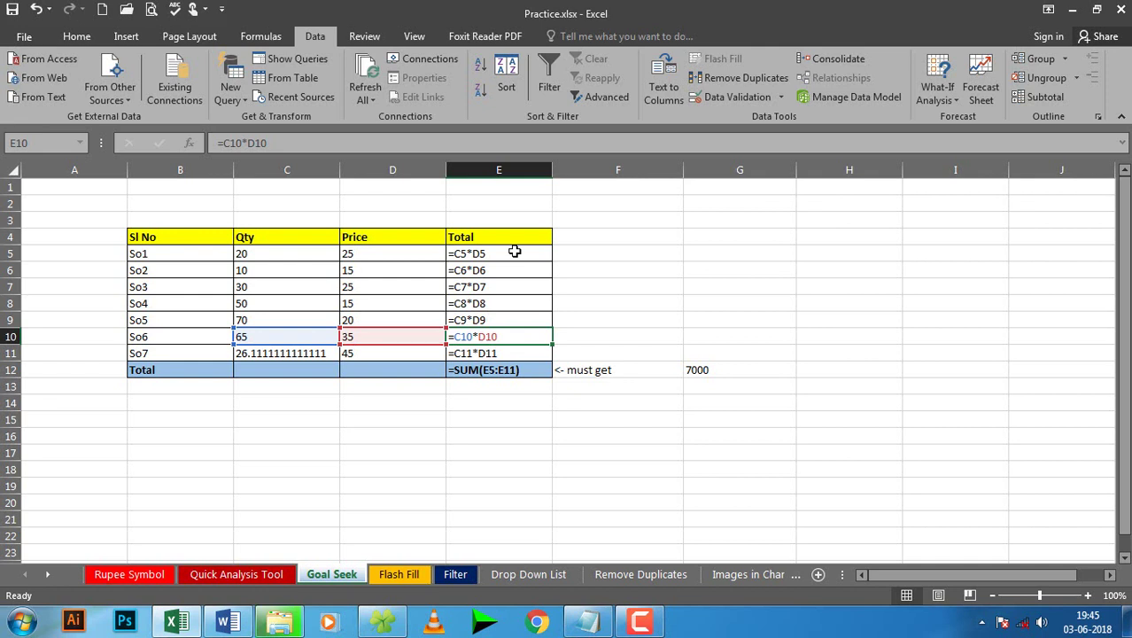
key(ctrl+grave)
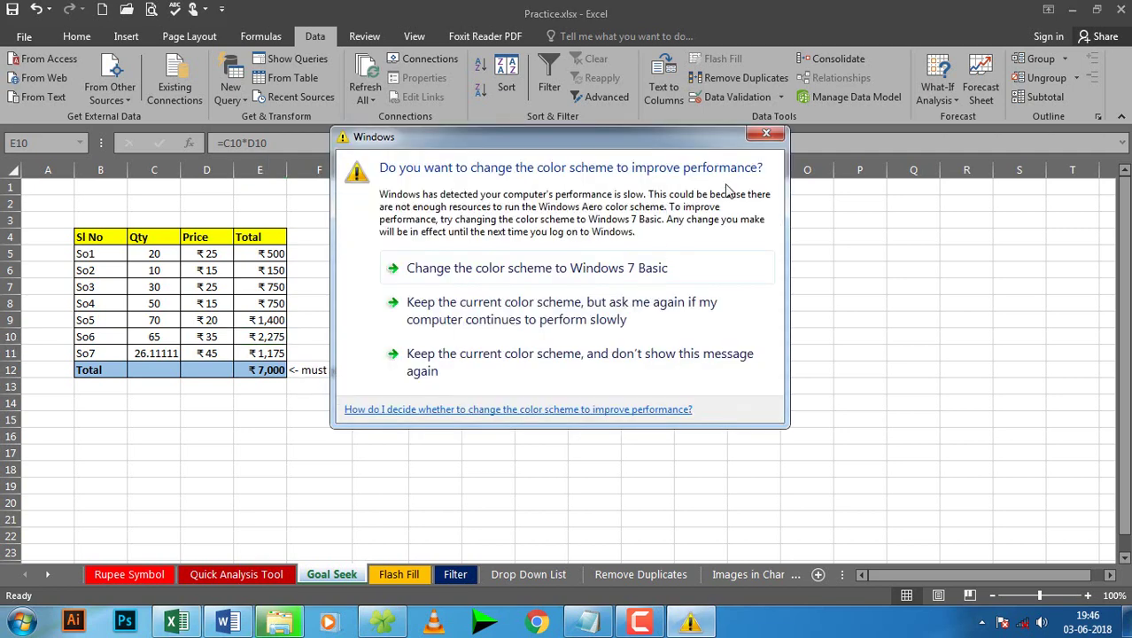
click(767, 133)
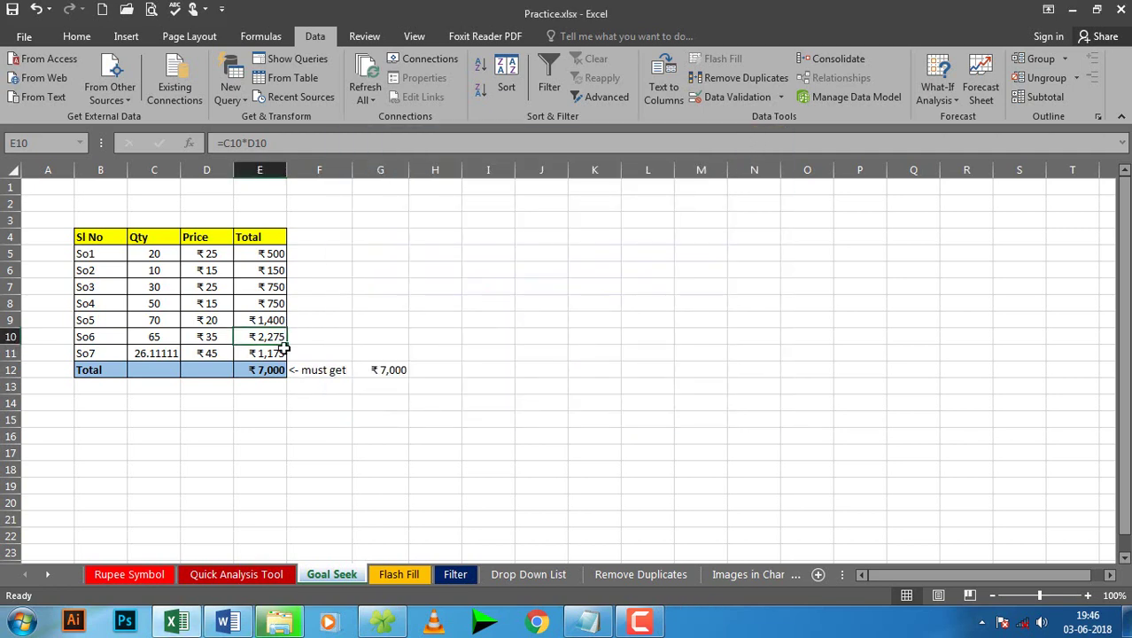
key(ctrl+grave)
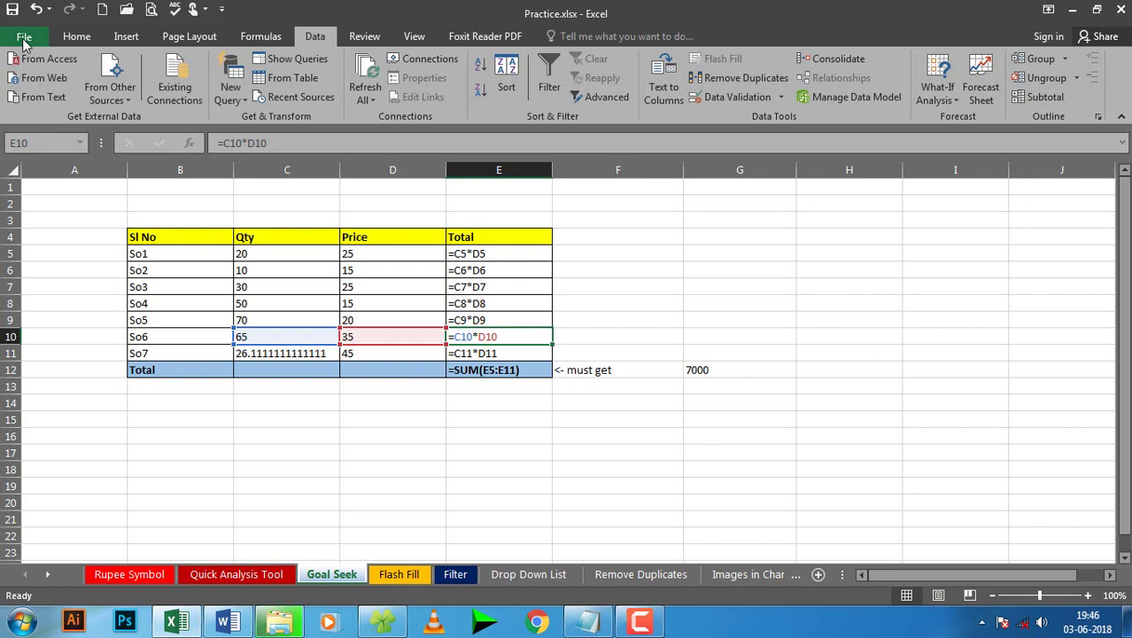
In Excel Options > Advanced, enable 'Show formulas in cells instead of their calculated results' for Goal Seek.
key(ctrl+grave)
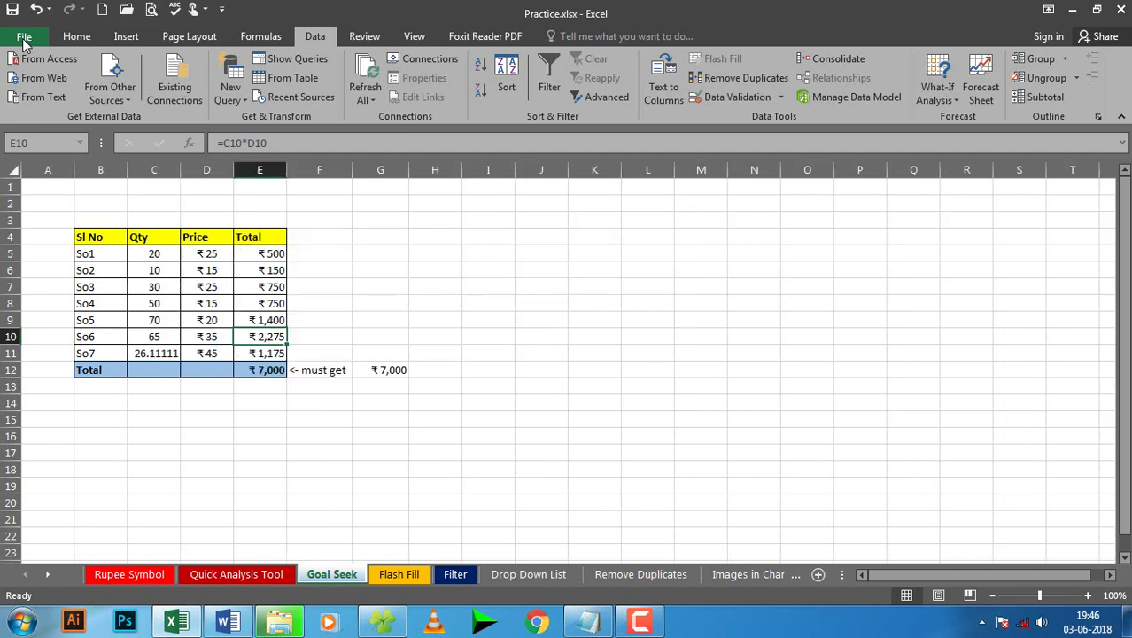
click(25, 40)
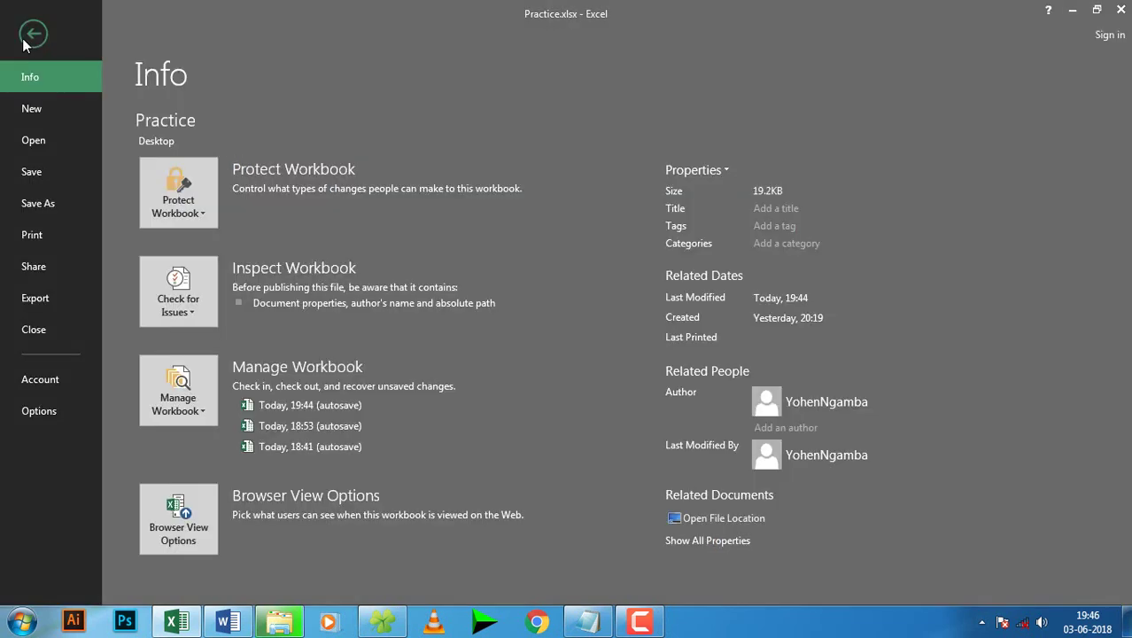
click(39, 411)
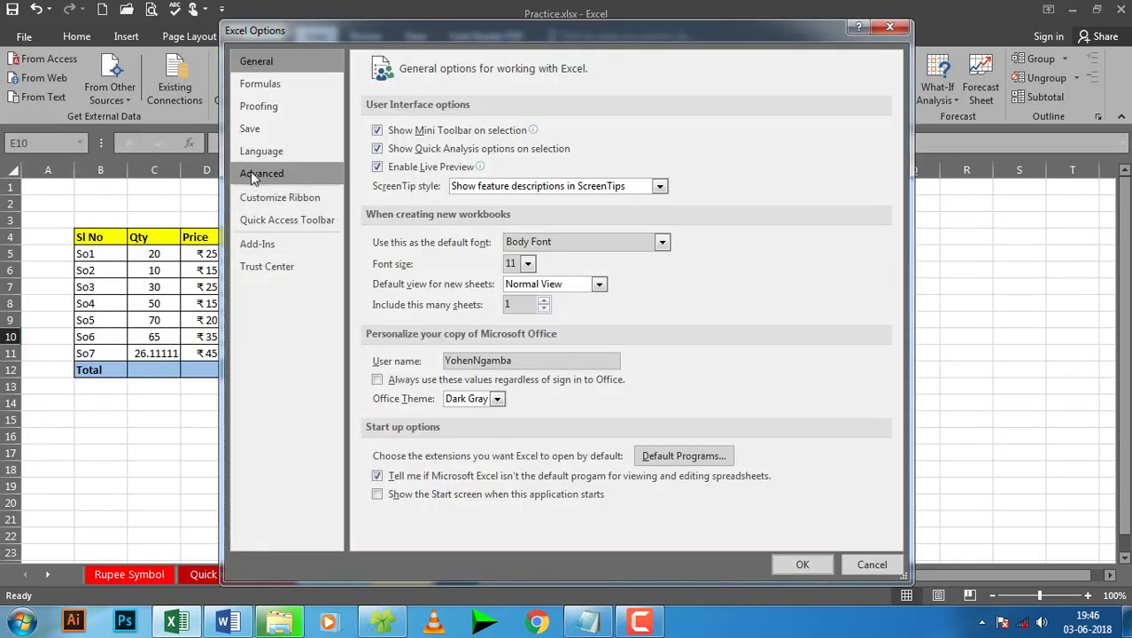
click(252, 174)
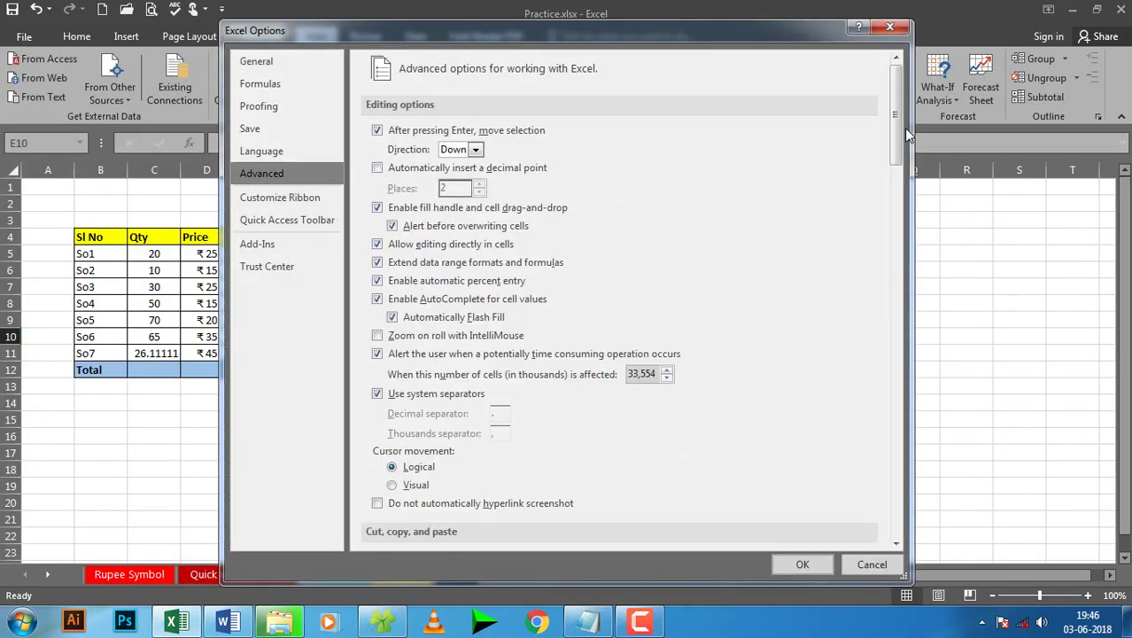
drag(897, 131, 894, 359)
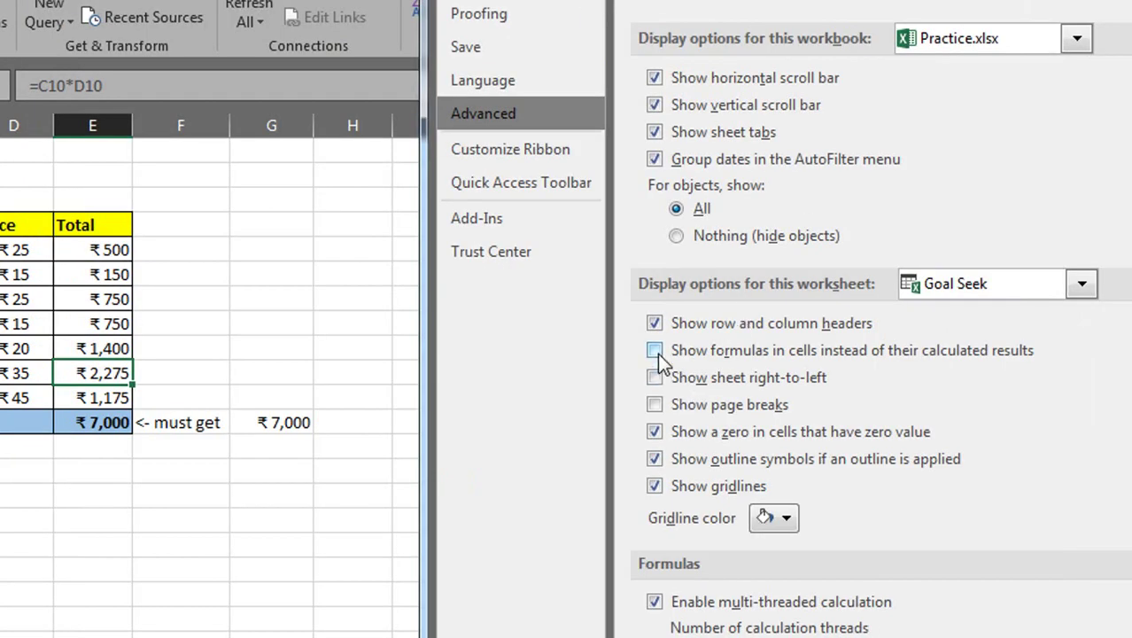
click(654, 350)
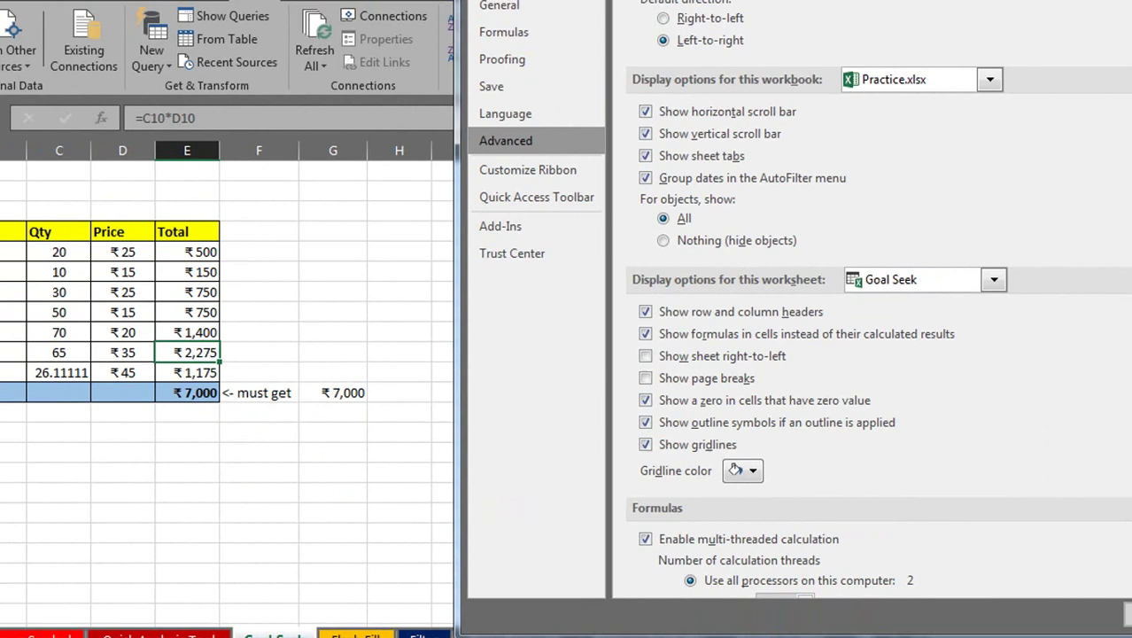
click(1078, 560)
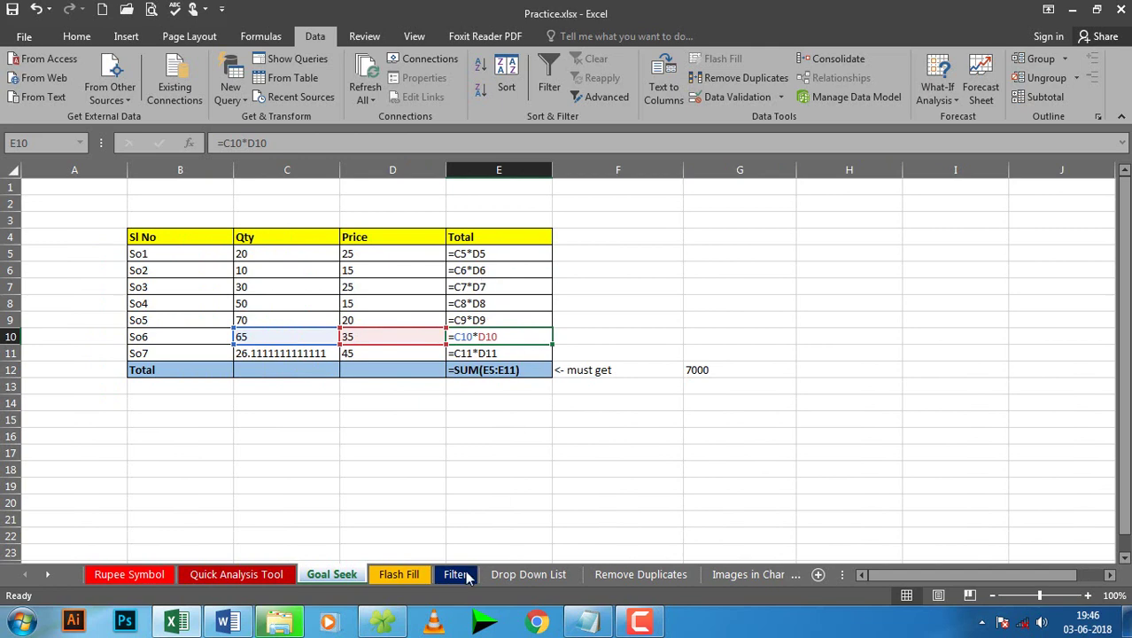
Mark Using Filter in the Word topic list, then return the Goal Seek sheet to values.
click(229, 625)
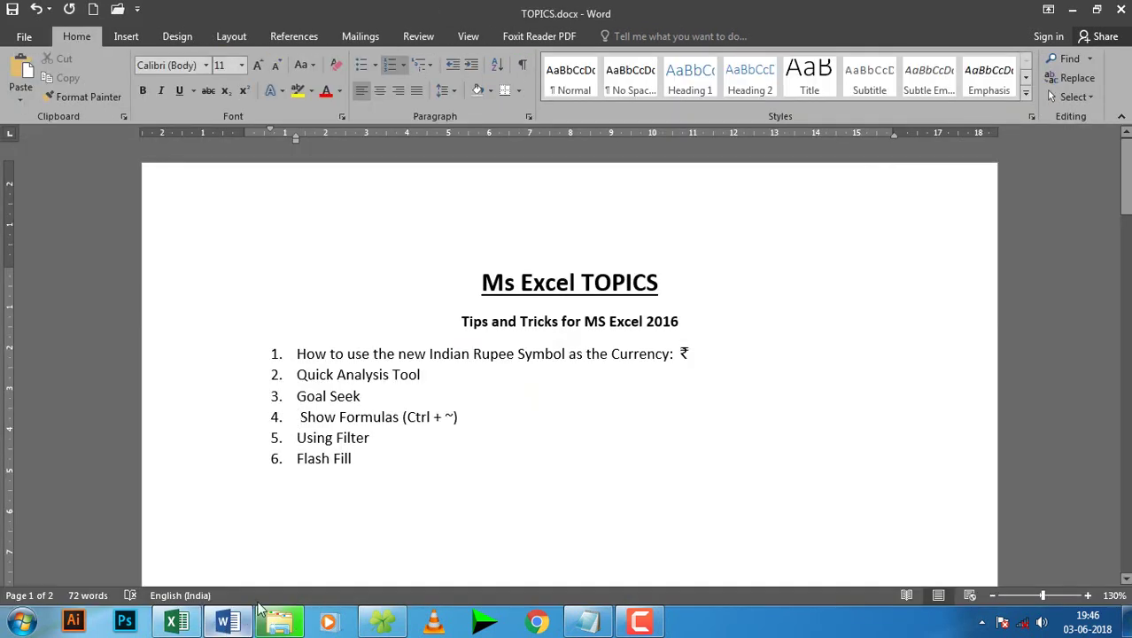
drag(298, 436, 372, 438)
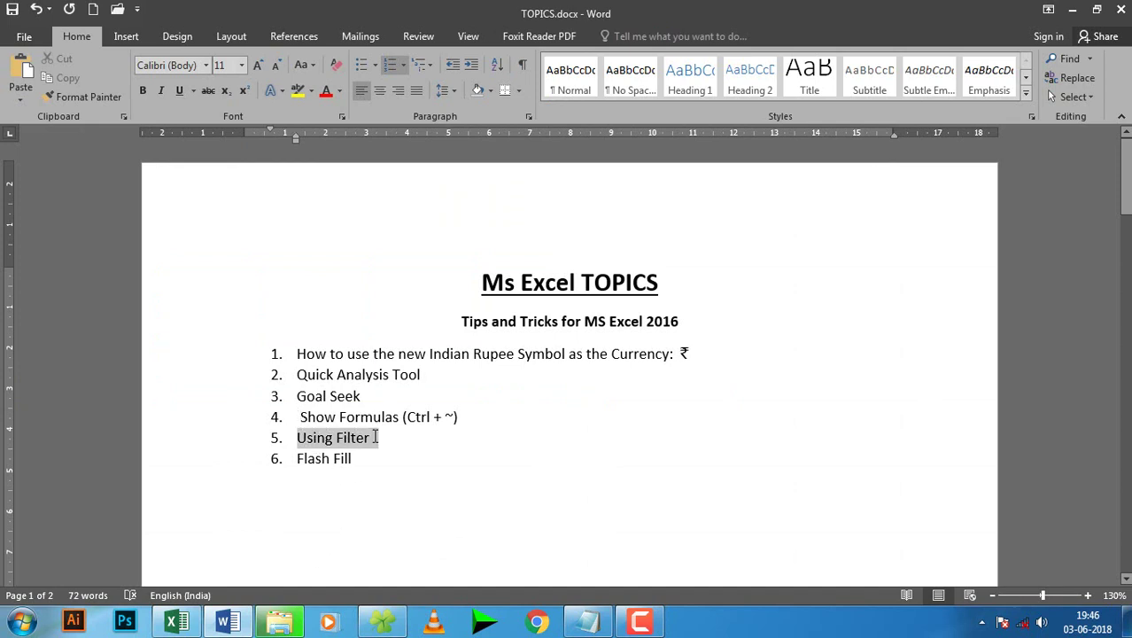
click(403, 444)
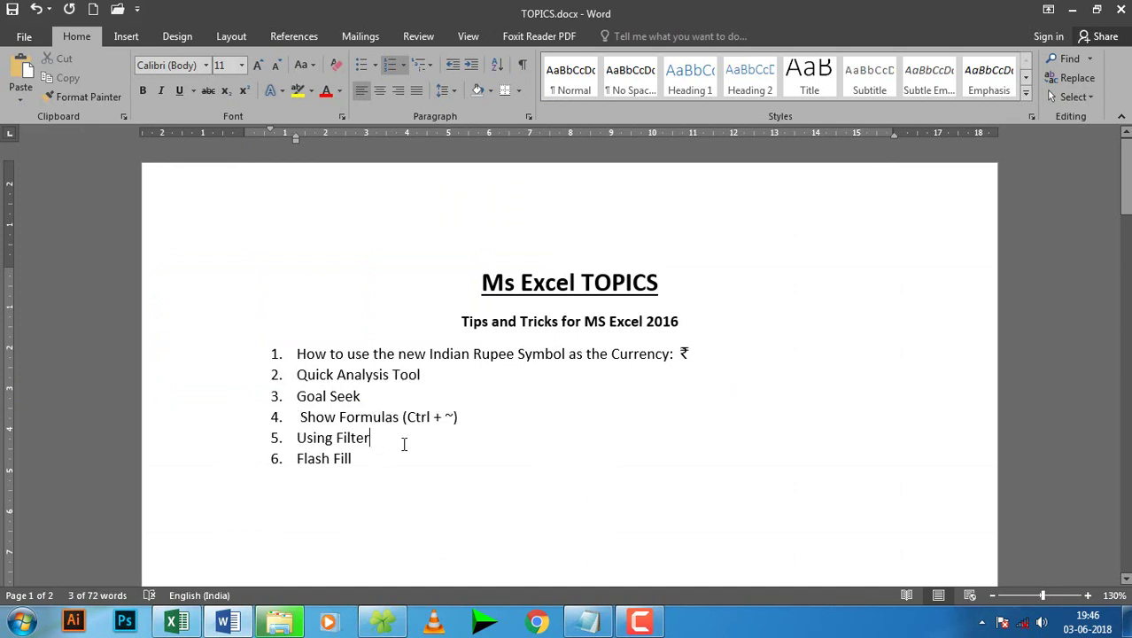
click(1070, 8)
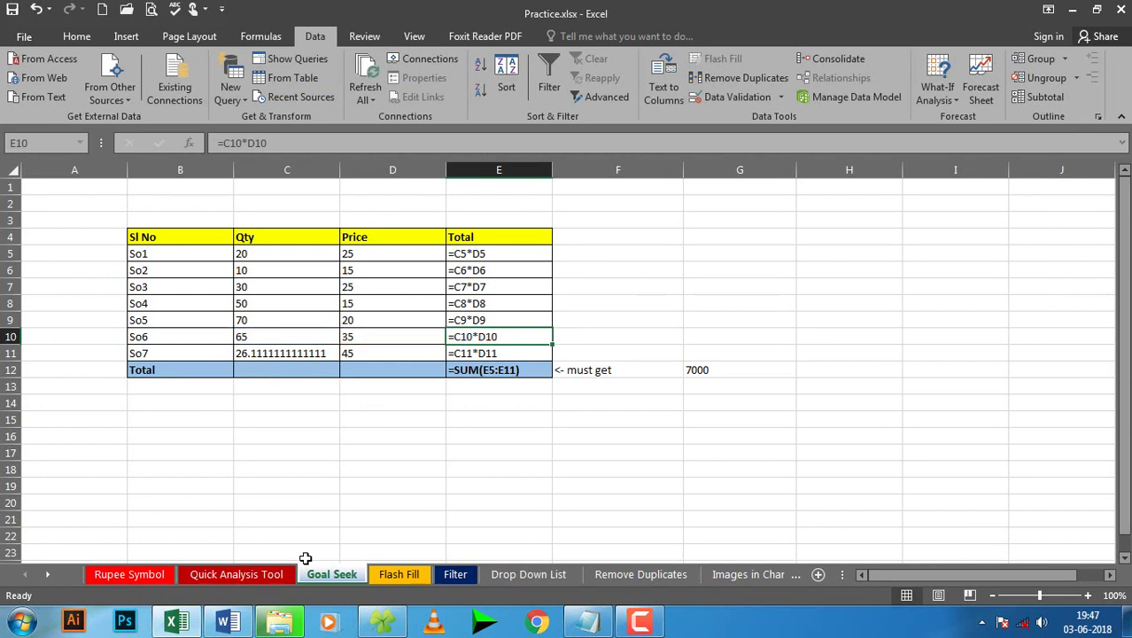
key(ctrl+grave)
On the Filter sheet, remove the existing filter from the Name/Sales table.
click(455, 575)
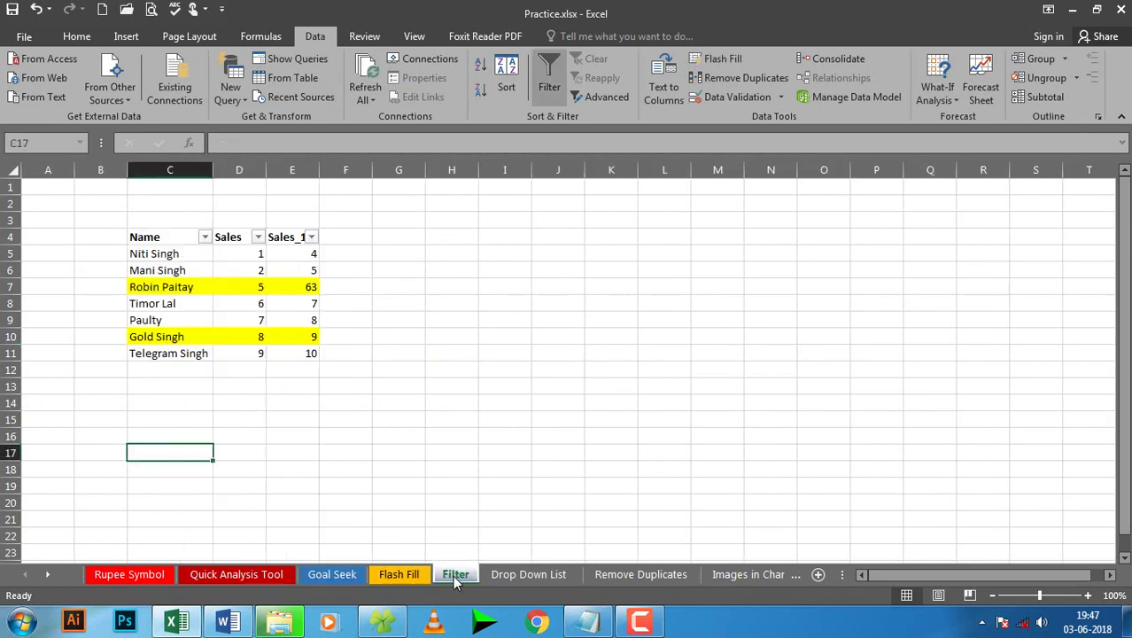
click(437, 421)
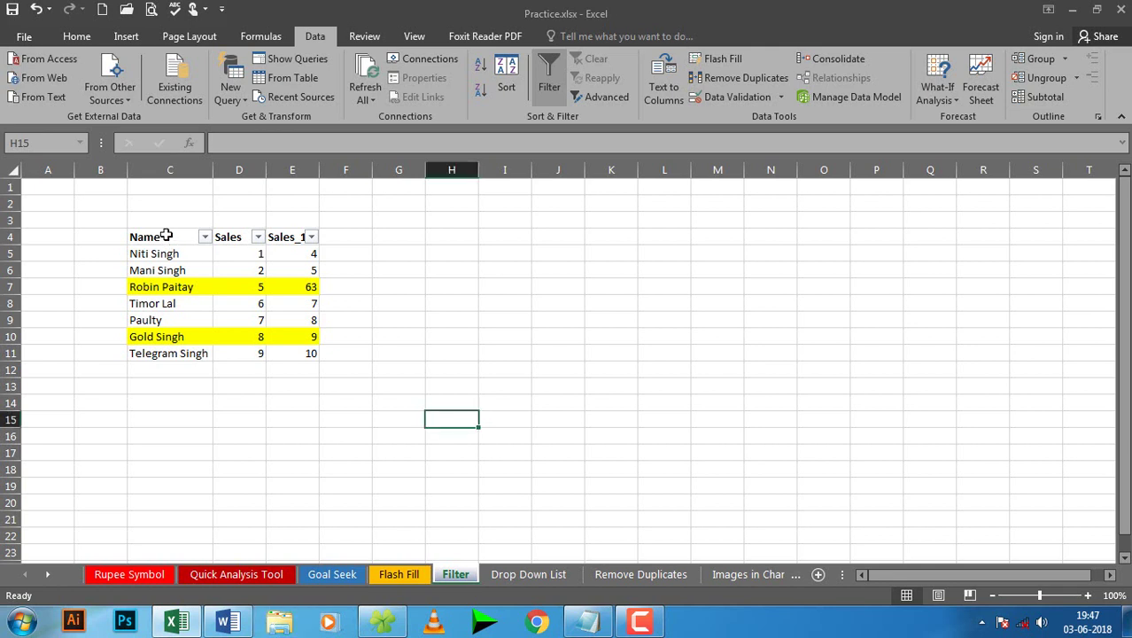
mouse_move(168, 239)
mouse_down()
mouse_move(312, 290)
mouse_move(311, 353)
mouse_up()
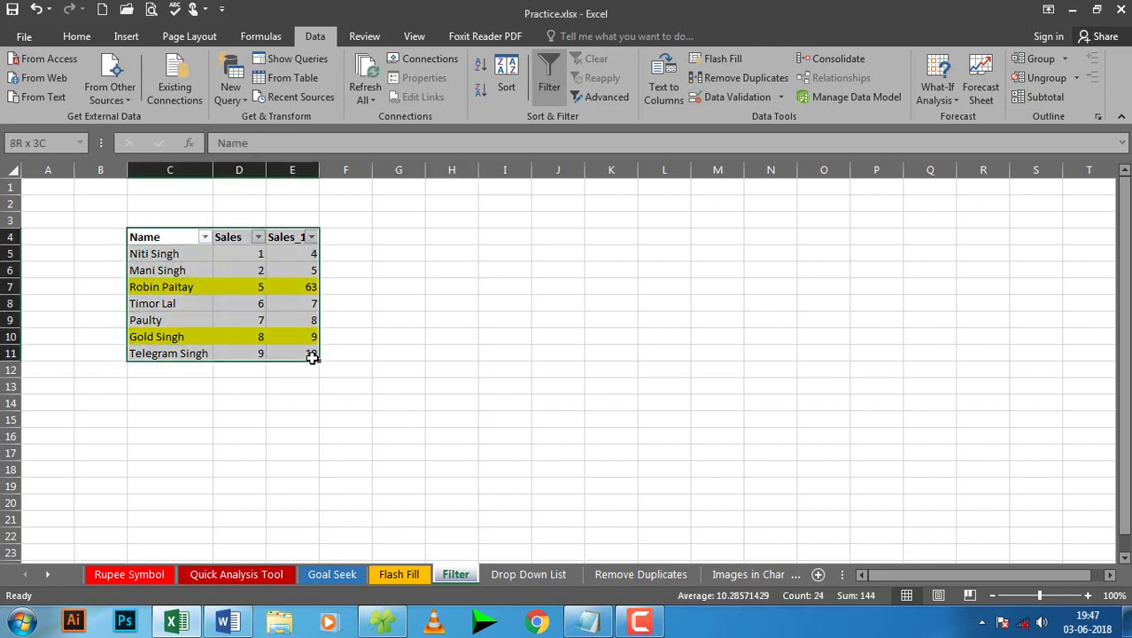
click(548, 88)
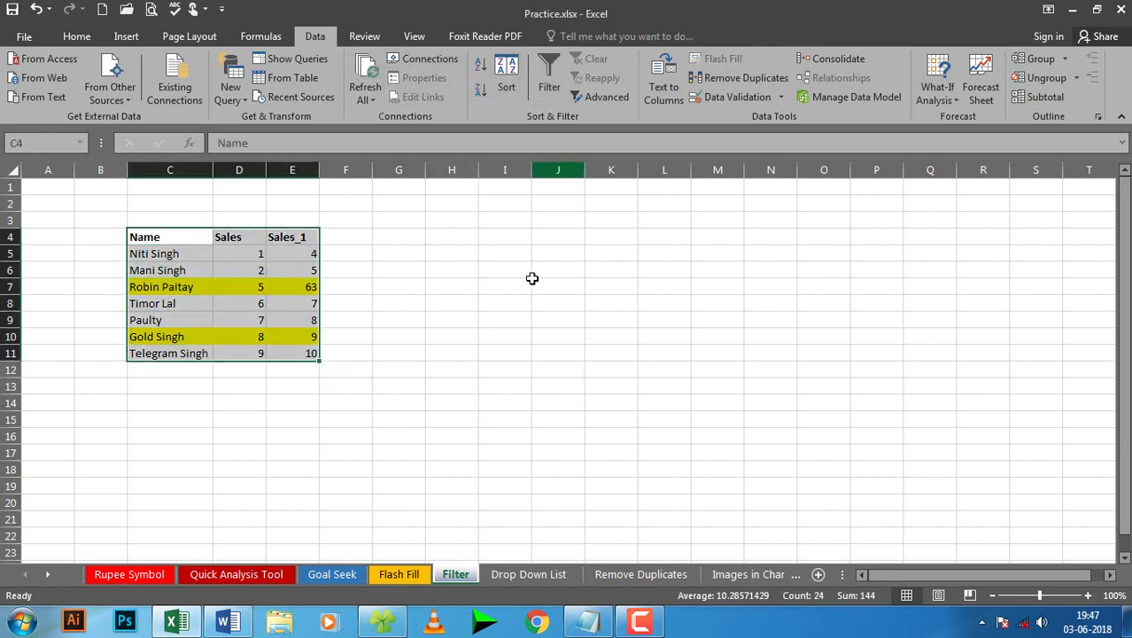
click(527, 281)
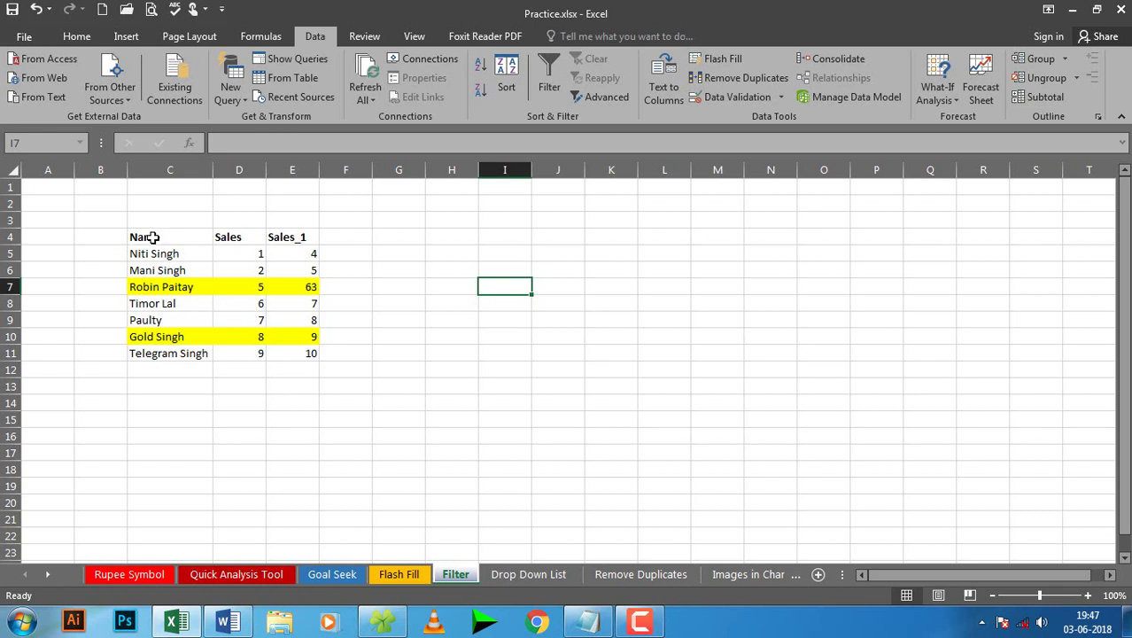
Reapply filter controls to the Name/Sales table headers.
click(152, 238)
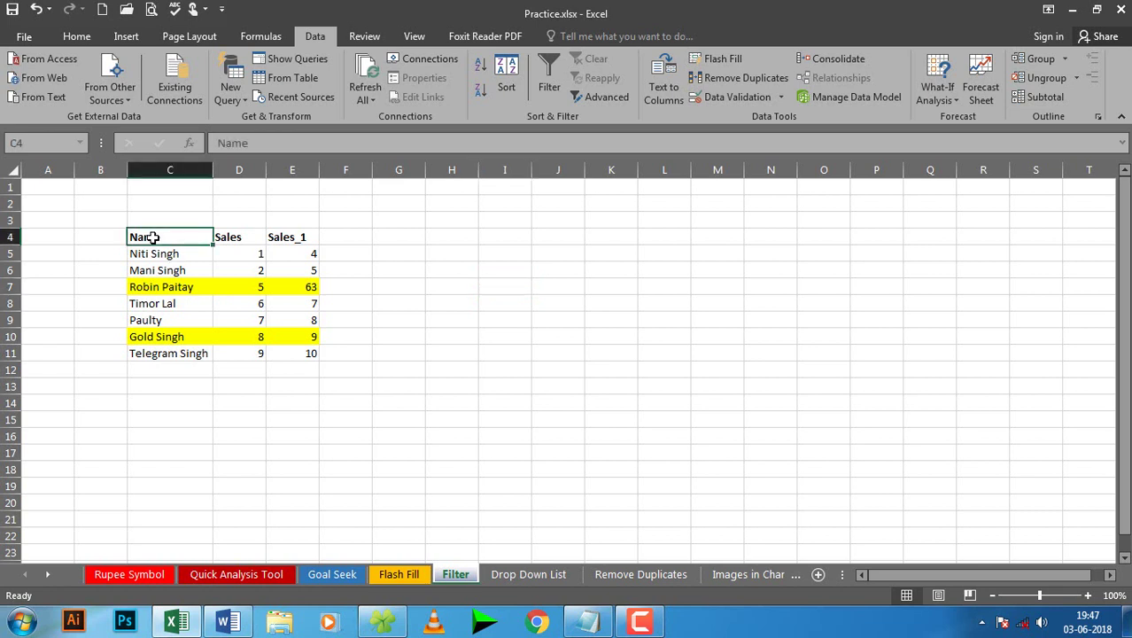
mouse_move(178, 236)
mouse_down()
mouse_move(281, 251)
mouse_move(297, 352)
mouse_up()
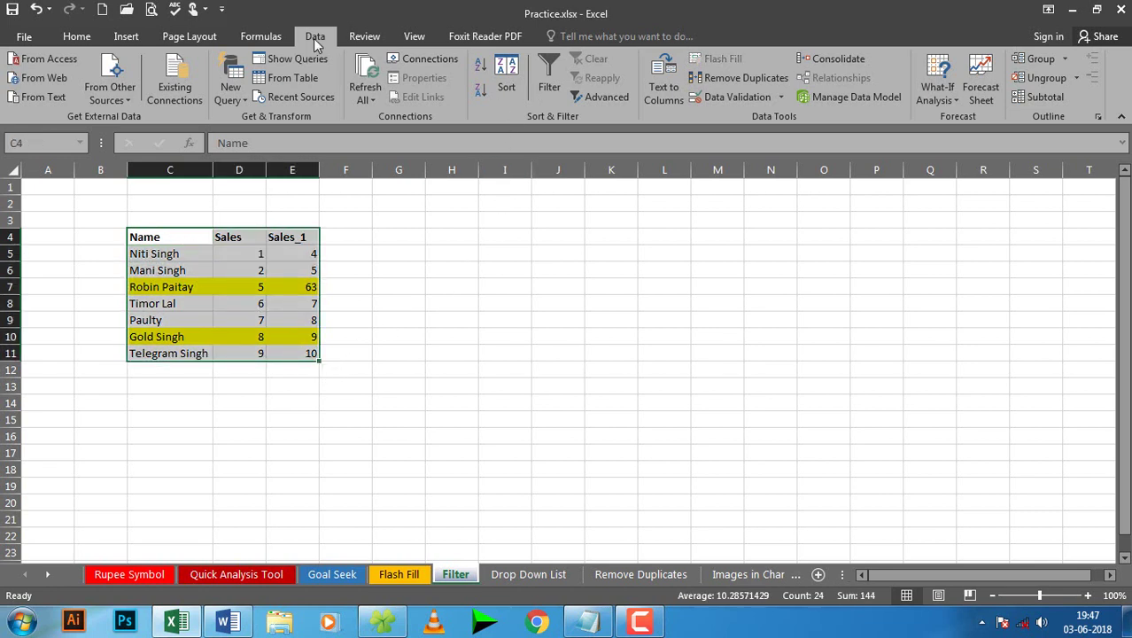
click(549, 89)
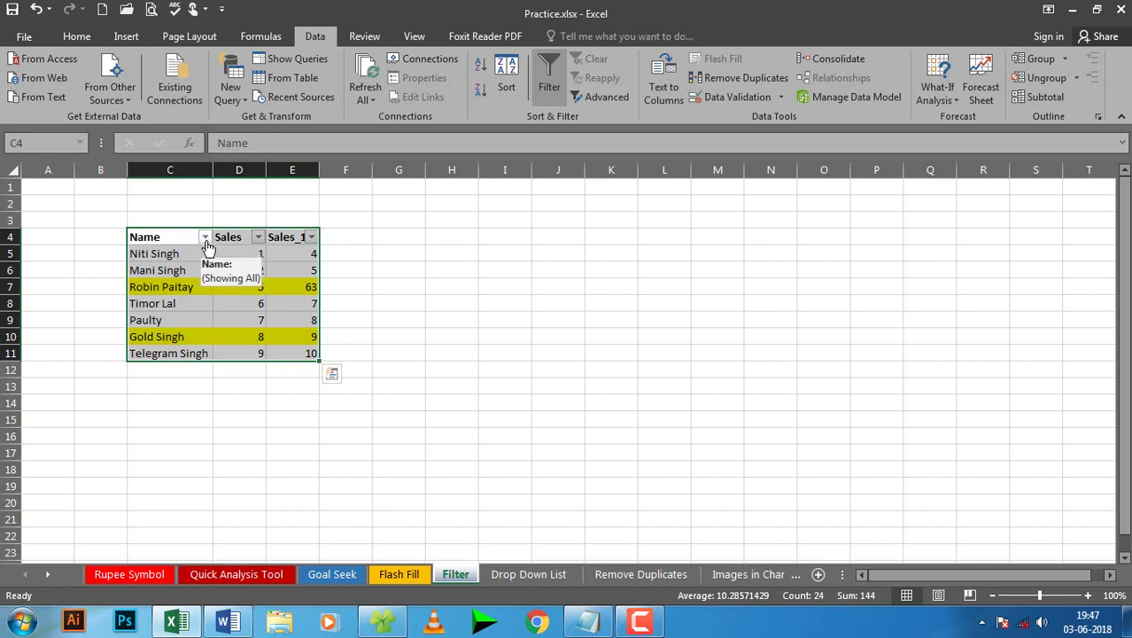
Filter the Name column to just its first two names, leaving 2 of 7 records.
click(205, 238)
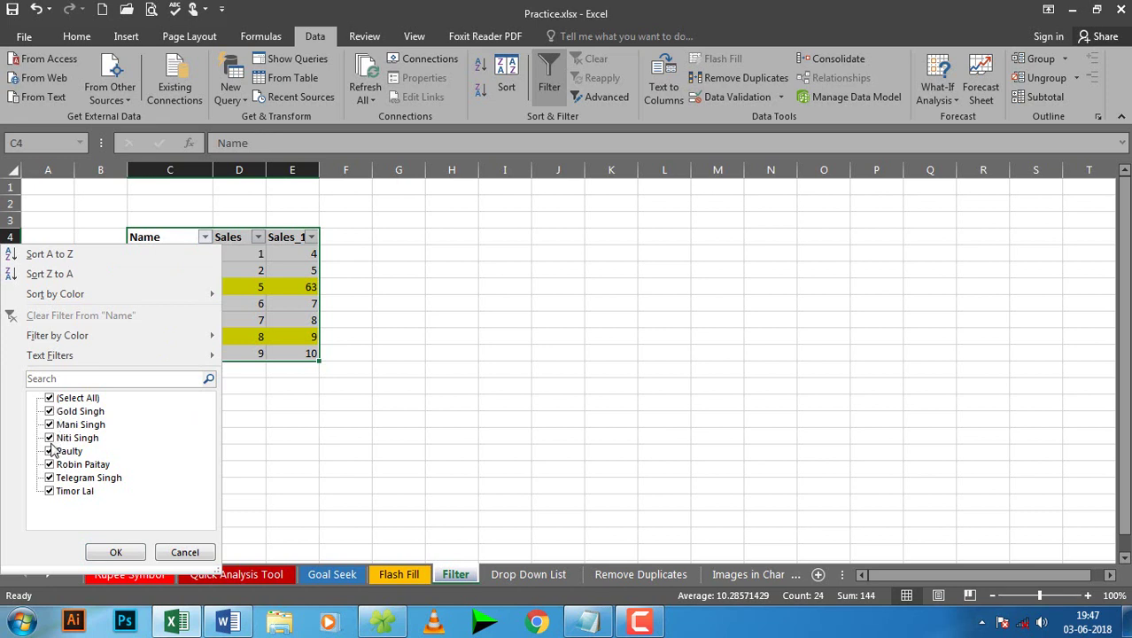
click(51, 398)
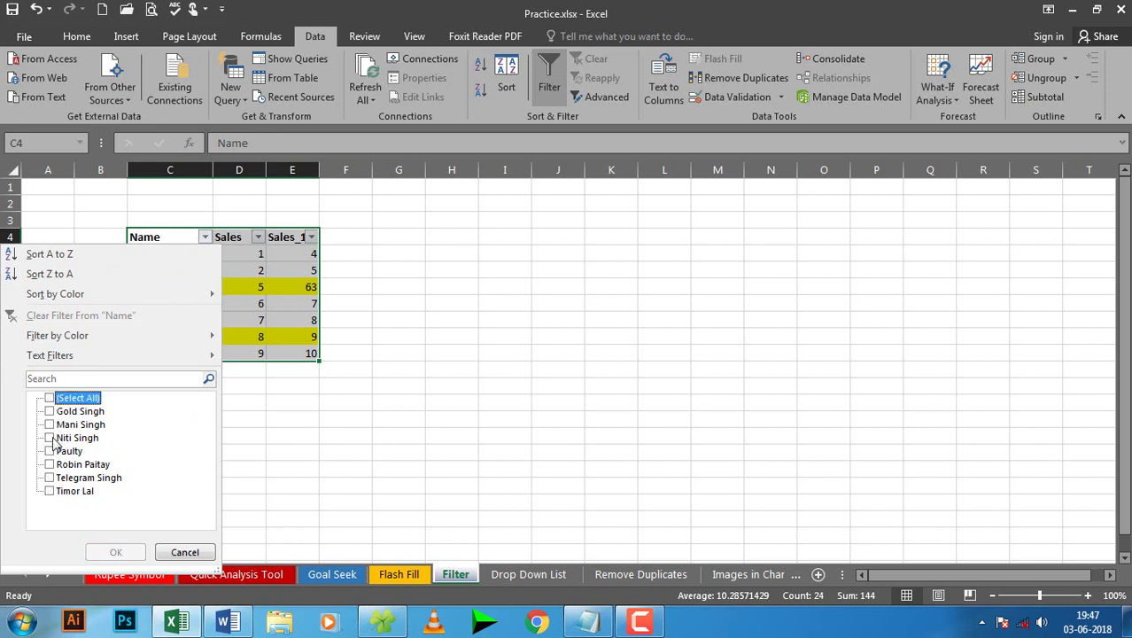
click(50, 425)
click(49, 438)
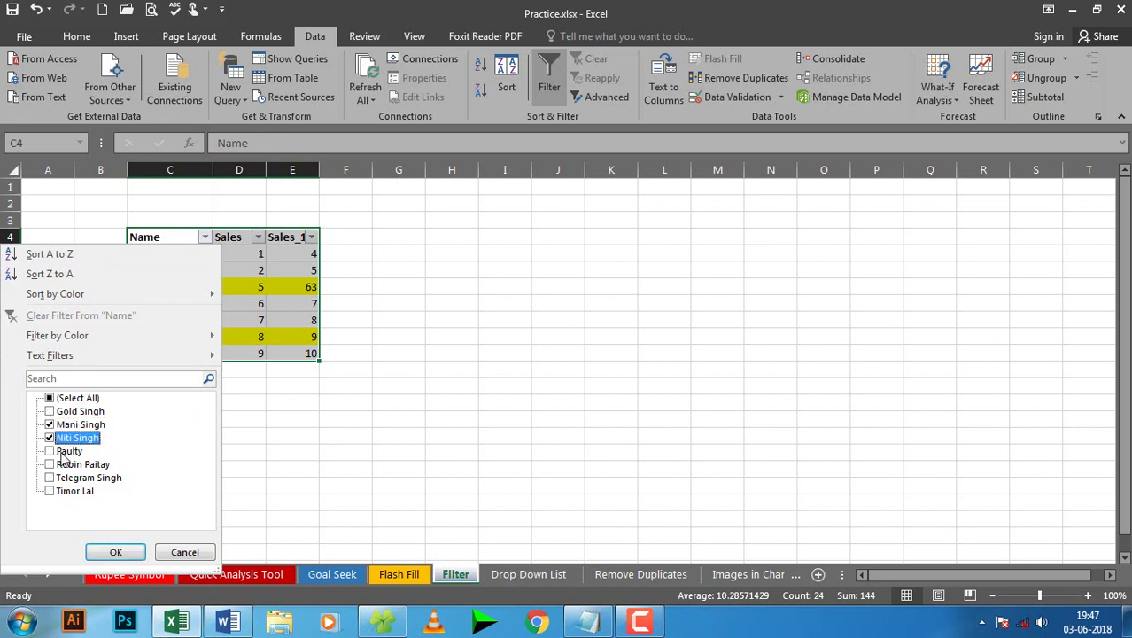
click(118, 553)
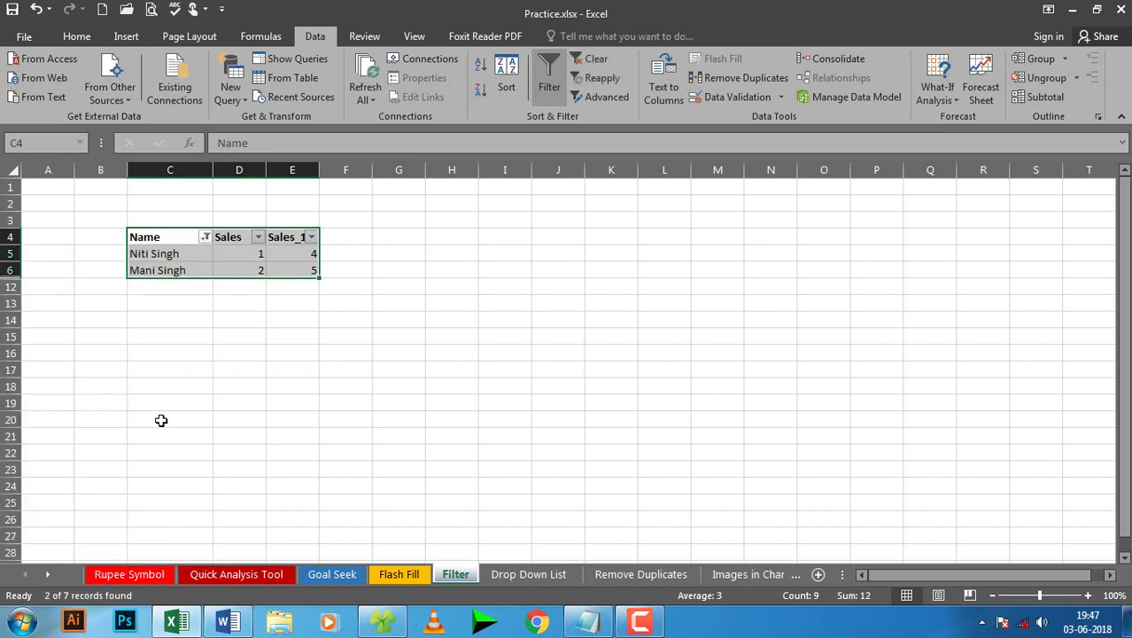
click(162, 404)
drag(158, 257, 295, 268)
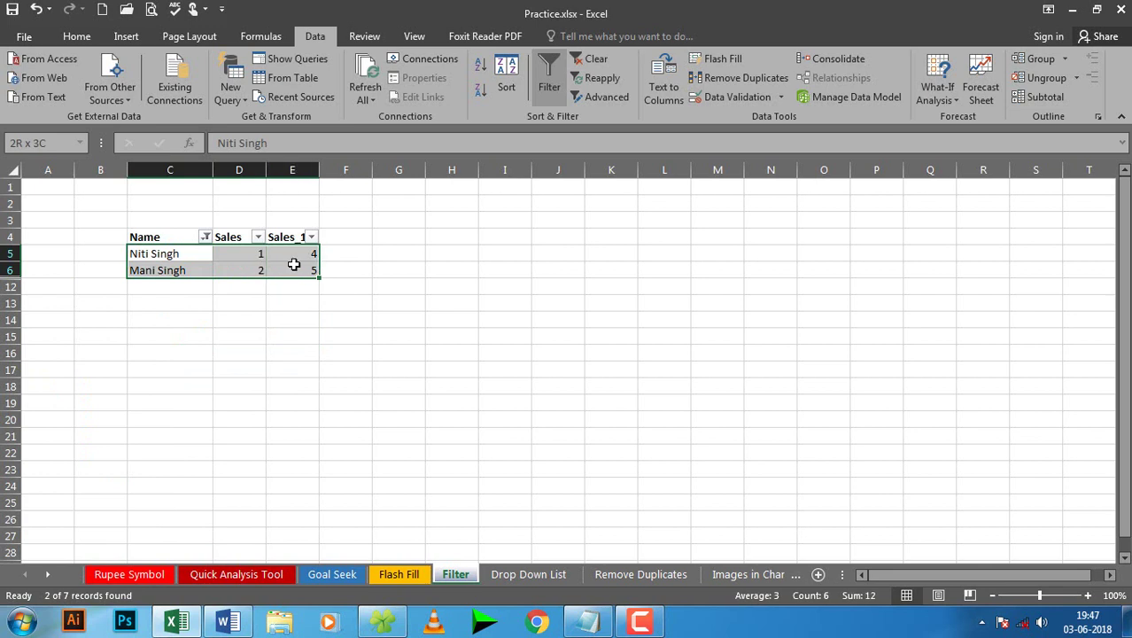
click(206, 237)
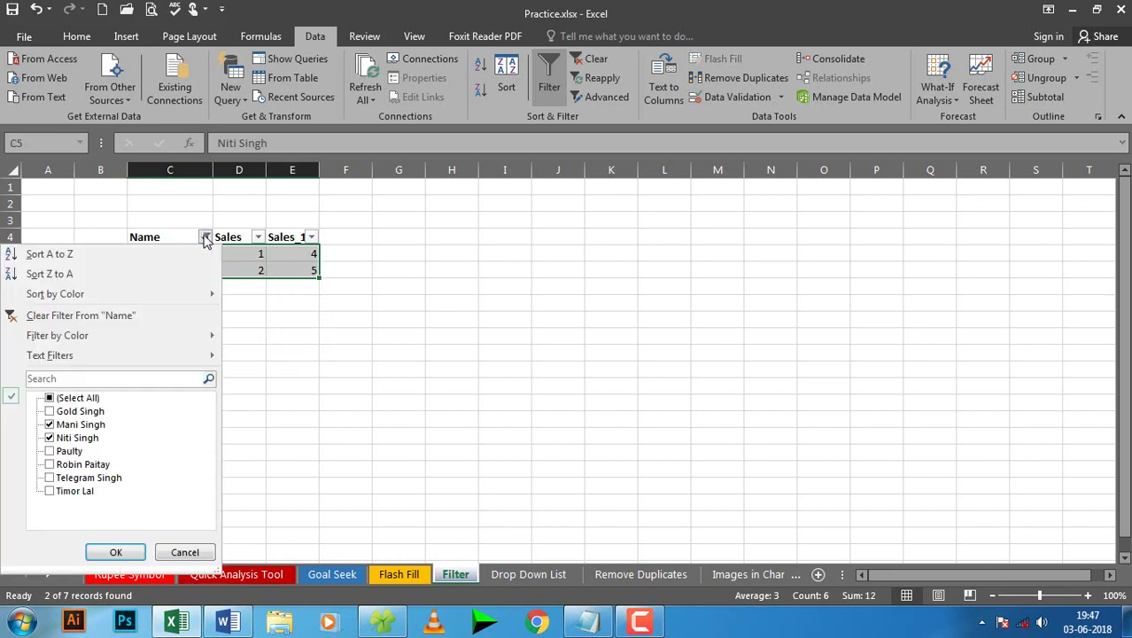
click(53, 399)
click(115, 551)
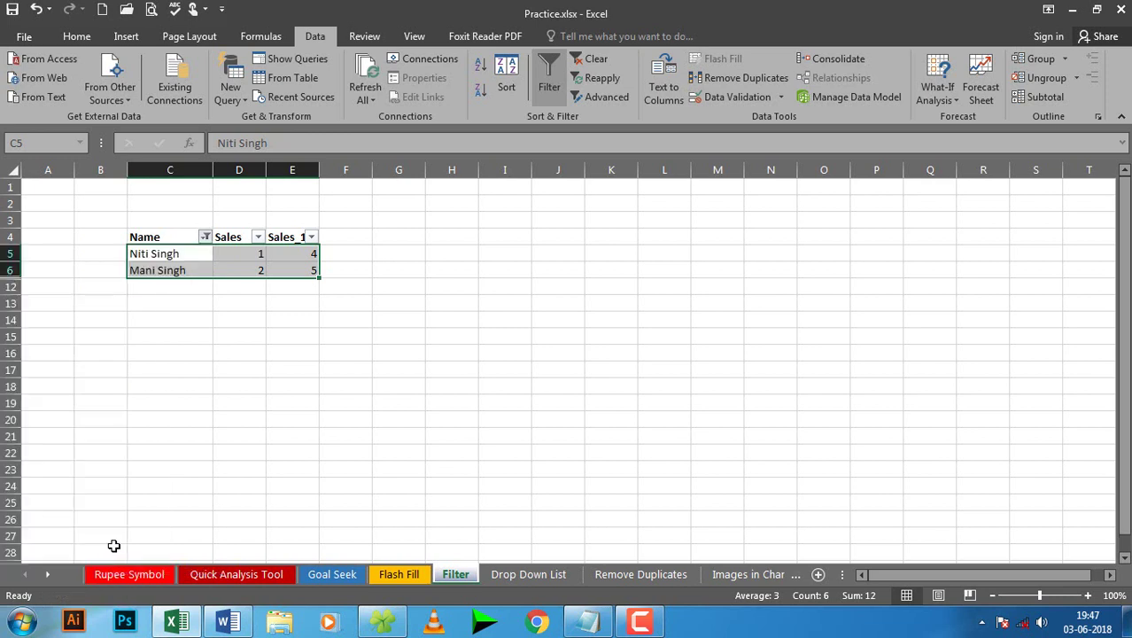
click(205, 236)
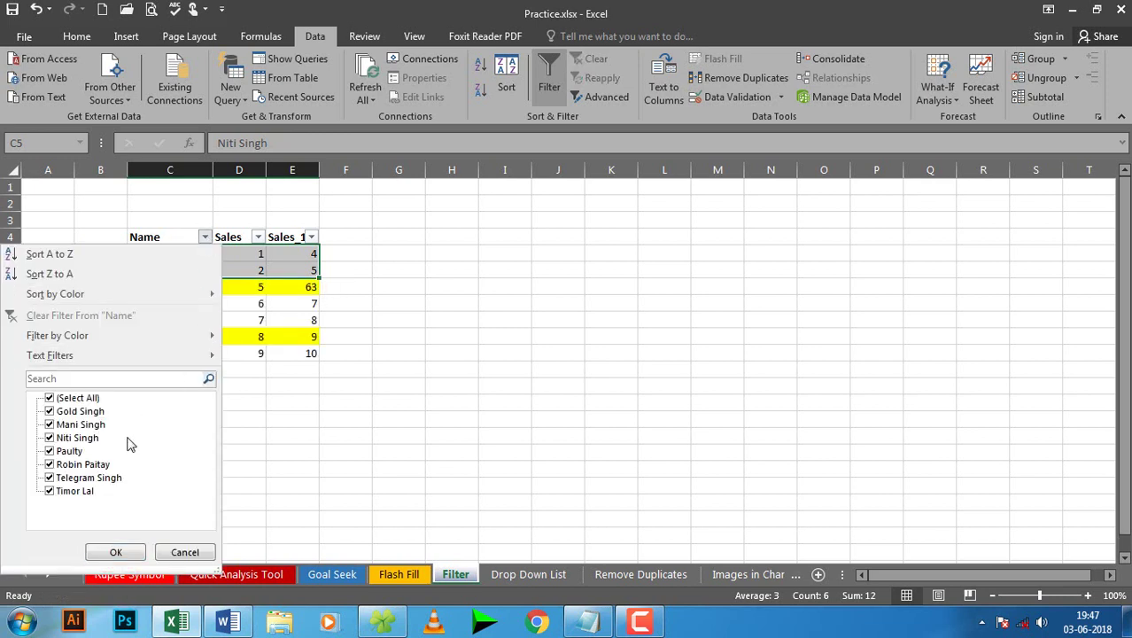
click(54, 399)
click(54, 411)
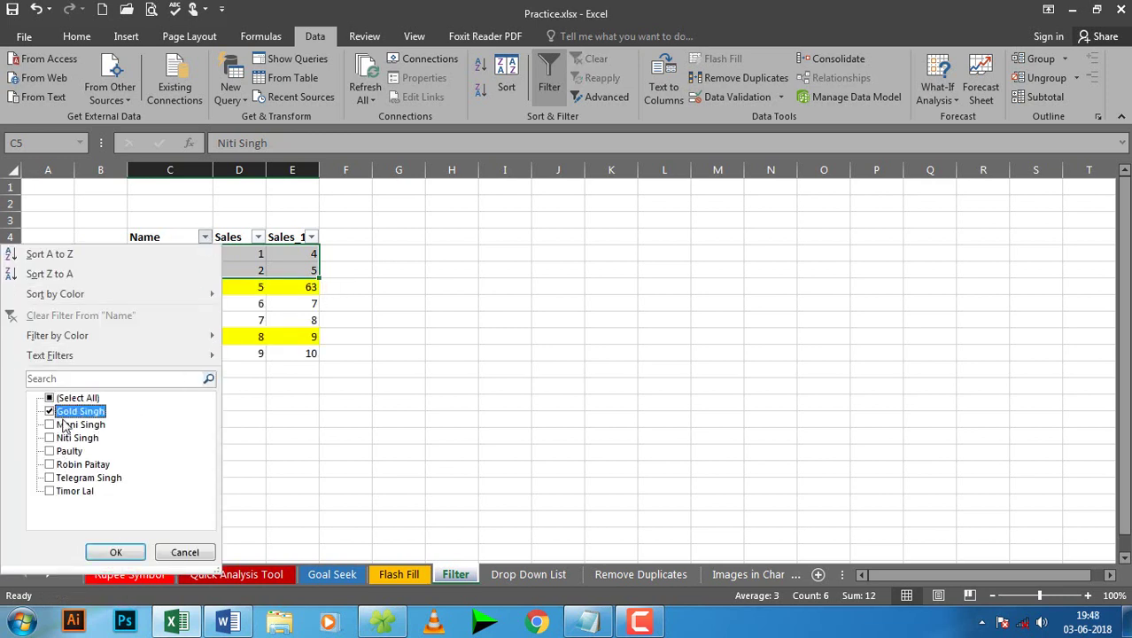
click(110, 552)
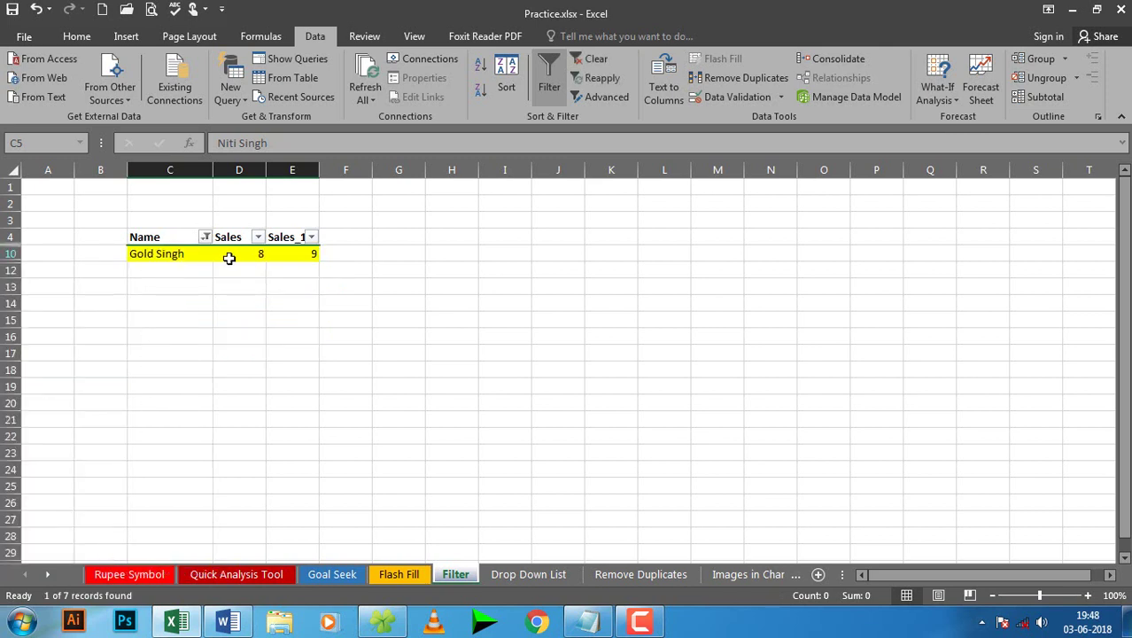
Re-select all names in the Name filter so all seven records return.
click(205, 236)
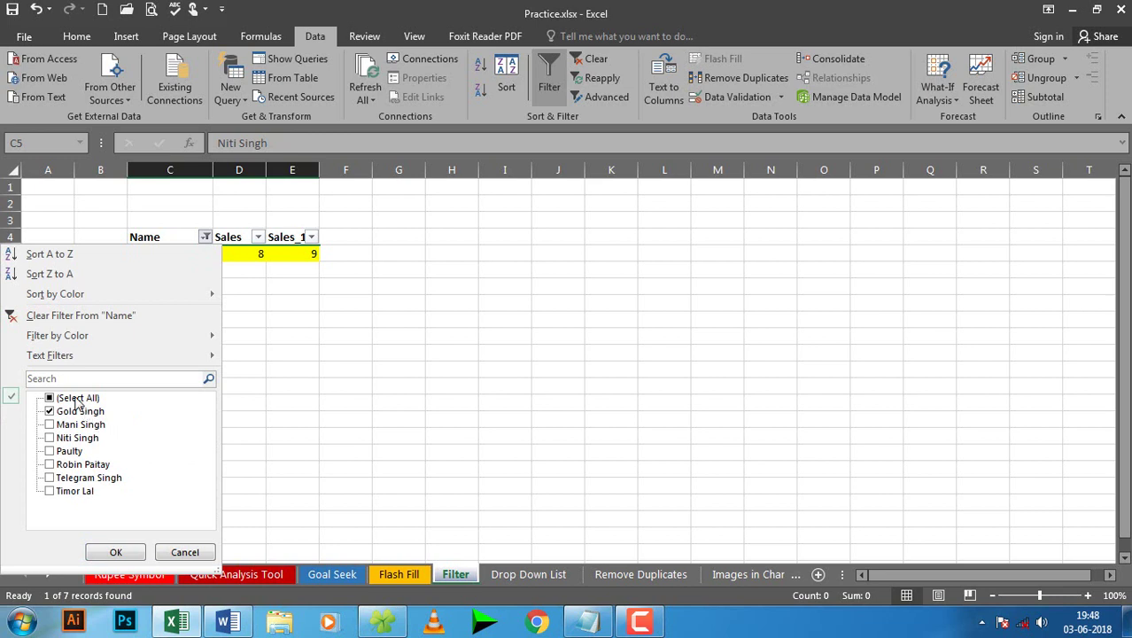
click(78, 397)
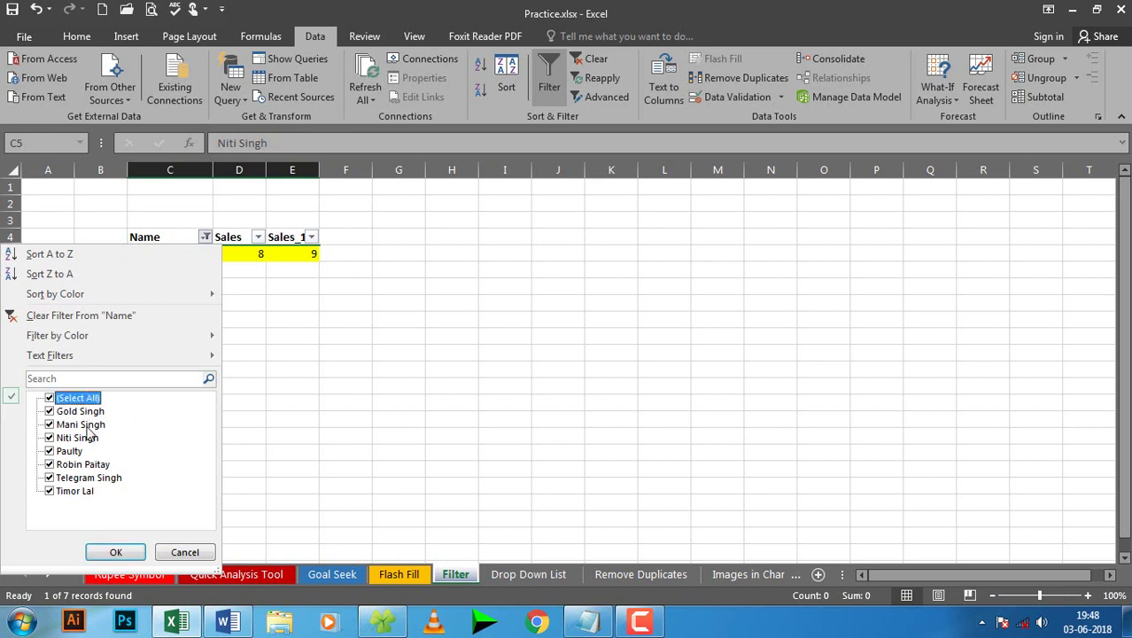
click(115, 552)
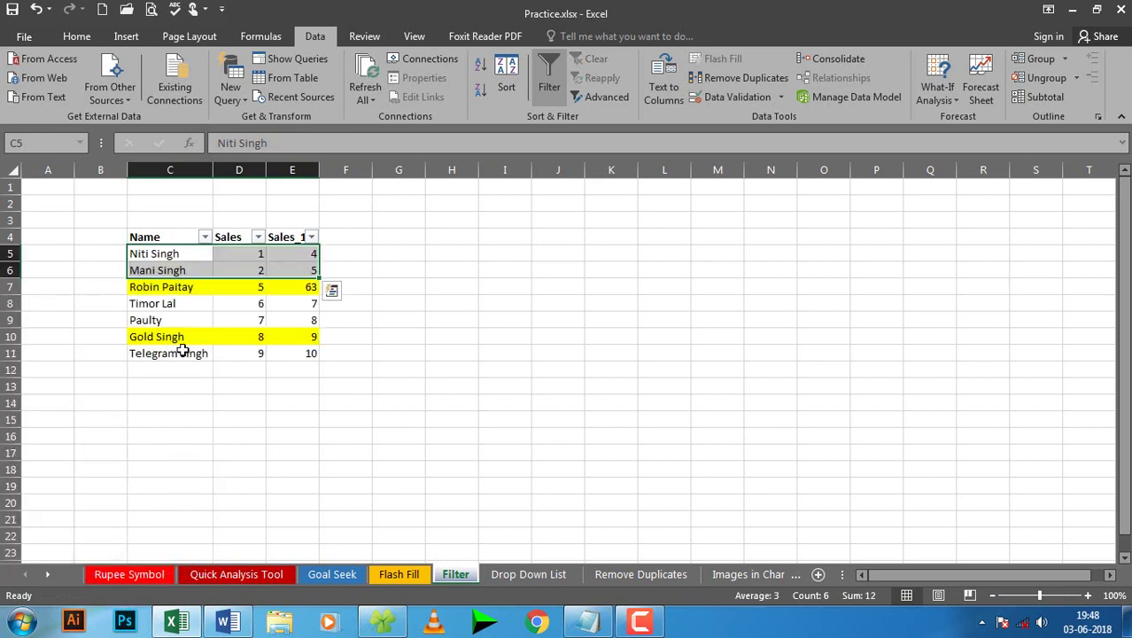
click(253, 375)
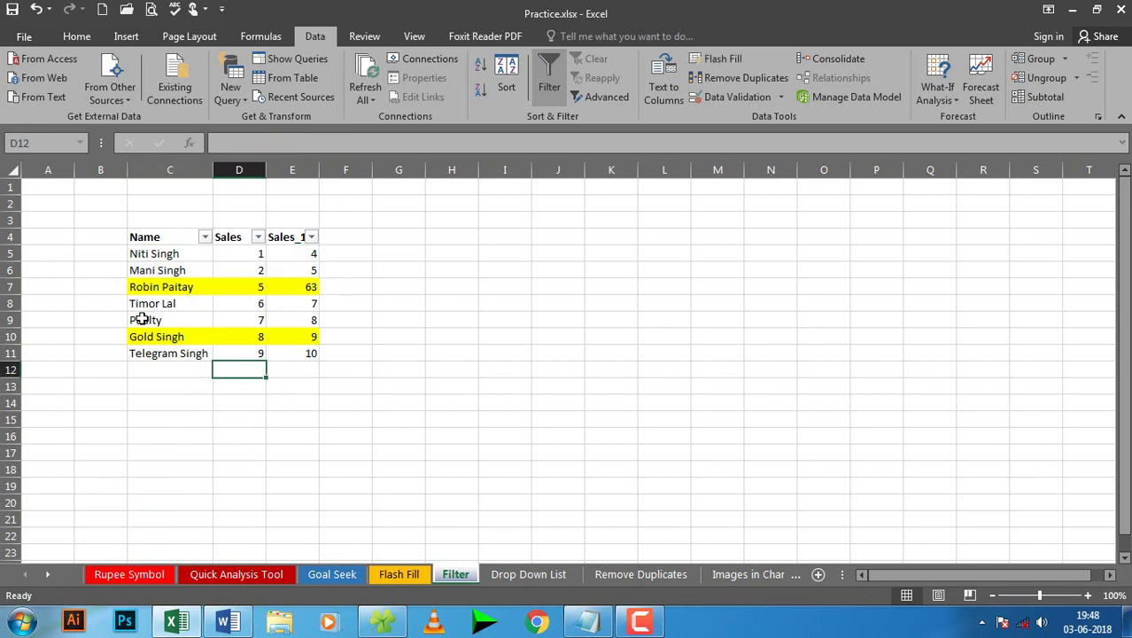
Fill C10:E11 down to row 72 as alternating Gold Singh/Telegram Singh rows with sales rising to 70.
mouse_move(255, 352)
mouse_down()
mouse_move(302, 355)
mouse_move(319, 626)
mouse_move(307, 561)
mouse_up()
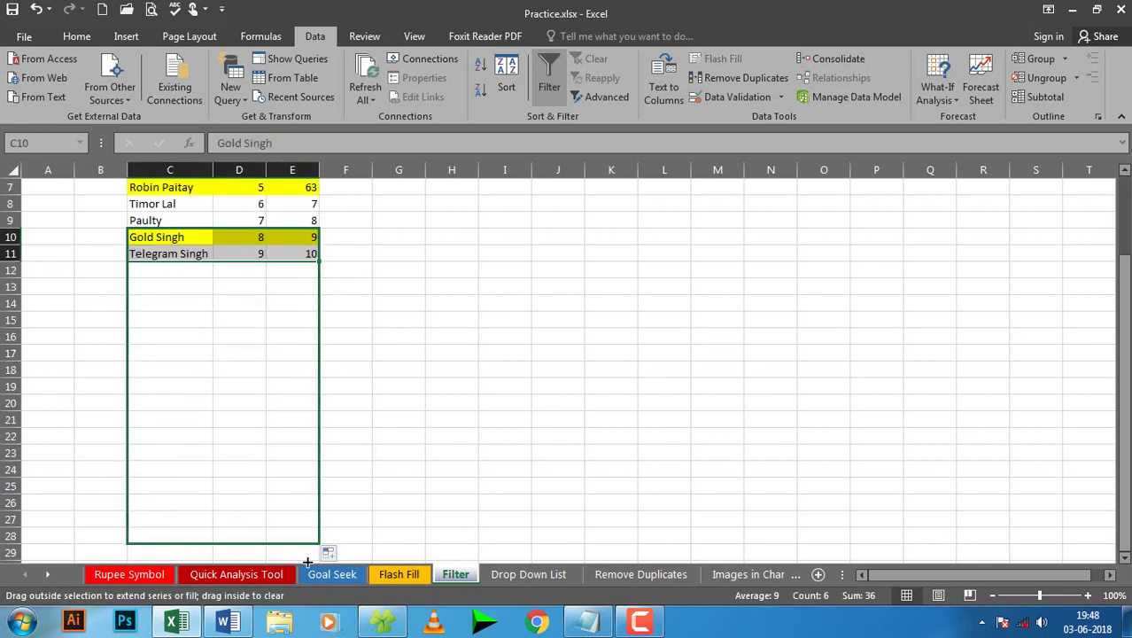
click(235, 352)
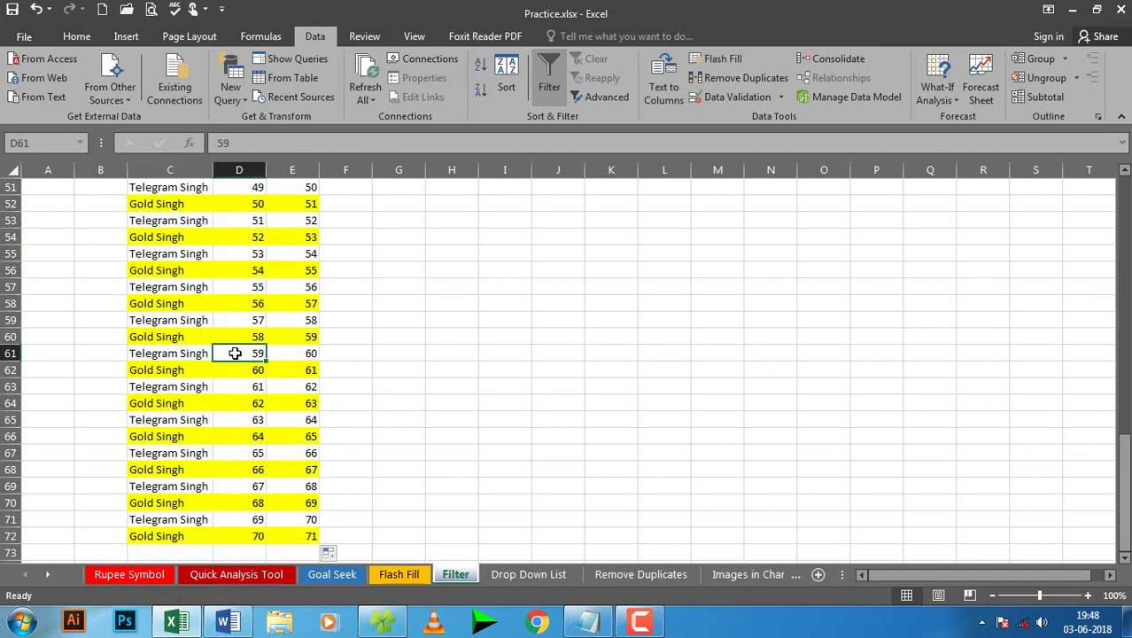
drag(1124, 478, 1121, 220)
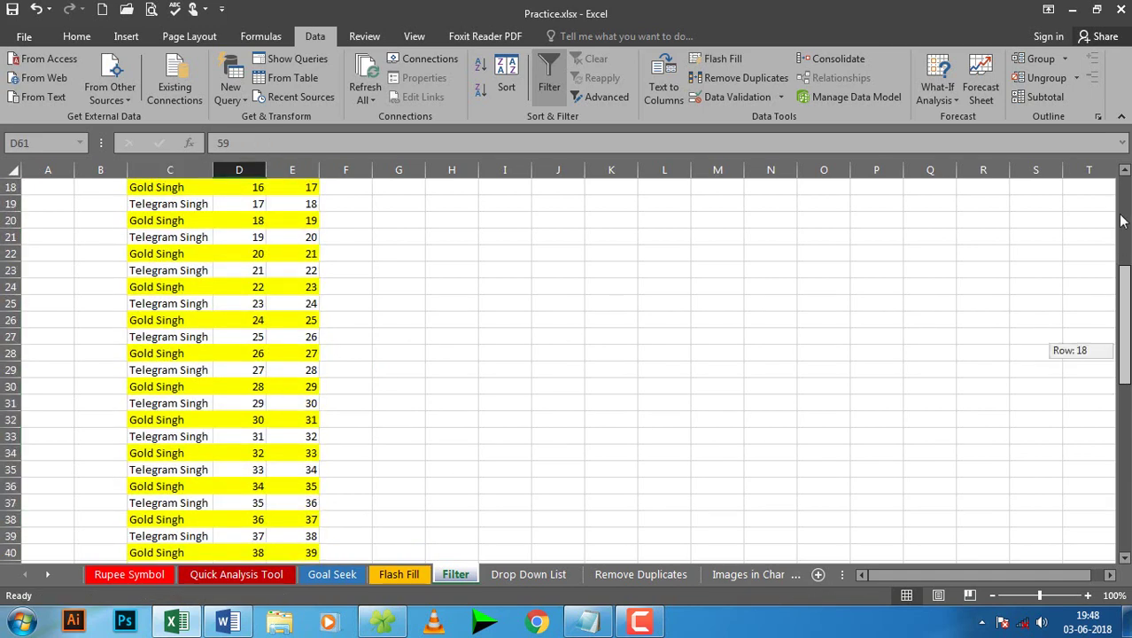
drag(1123, 173, 1123, 172)
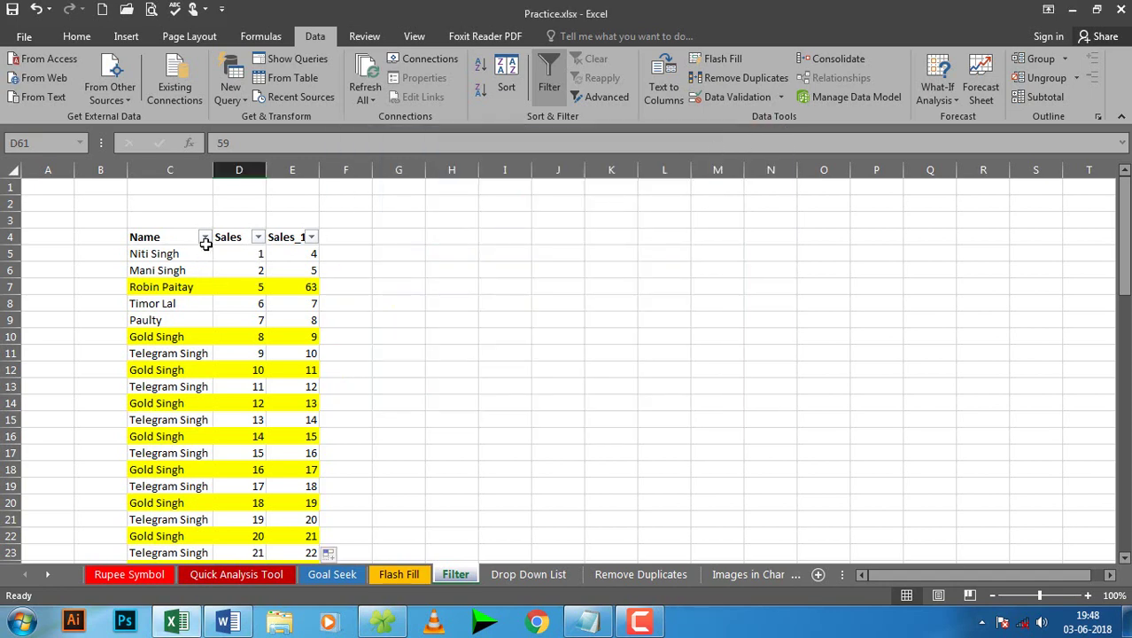
Filter the Name column by colour to show only the yellow-highlighted rows.
click(204, 236)
mouse_move(170, 345)
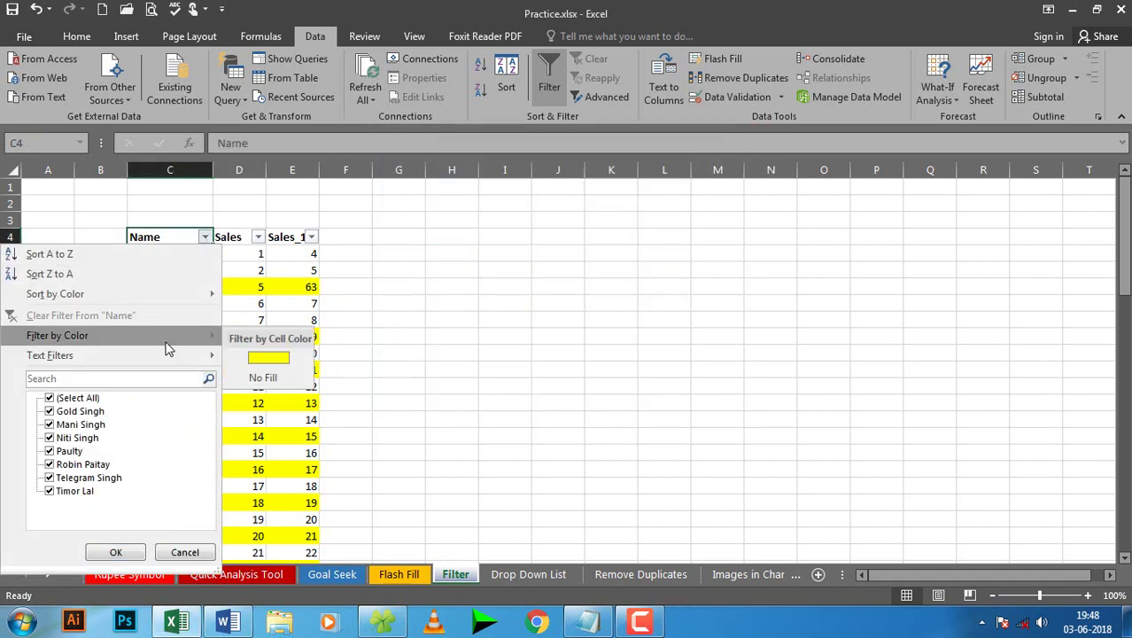
click(271, 358)
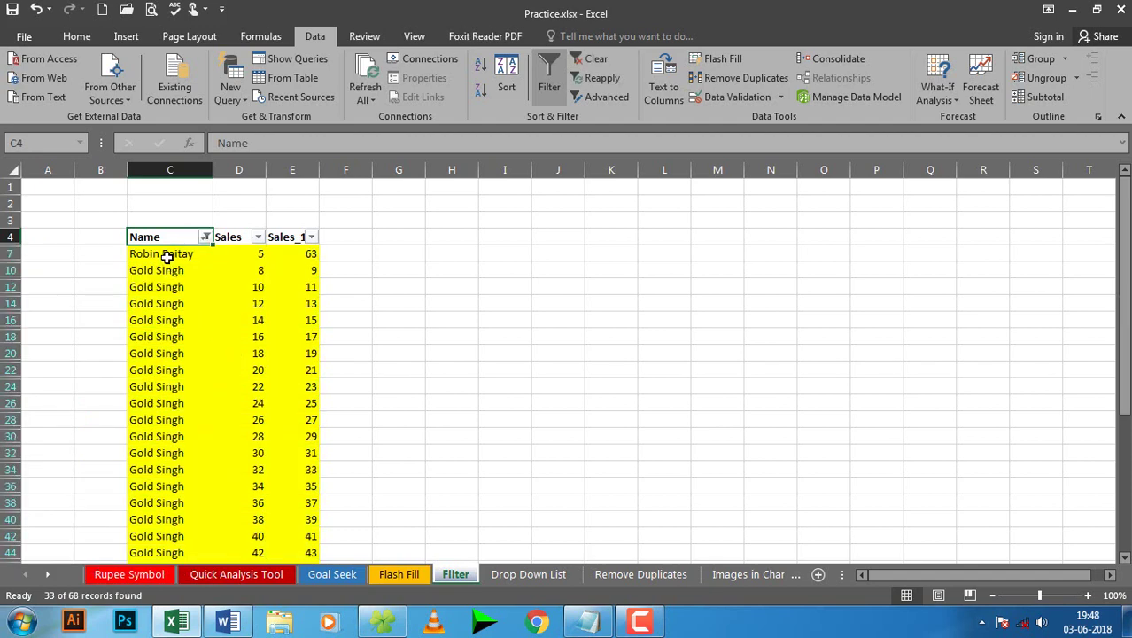
click(163, 254)
scroll(210, 389, down, 3)
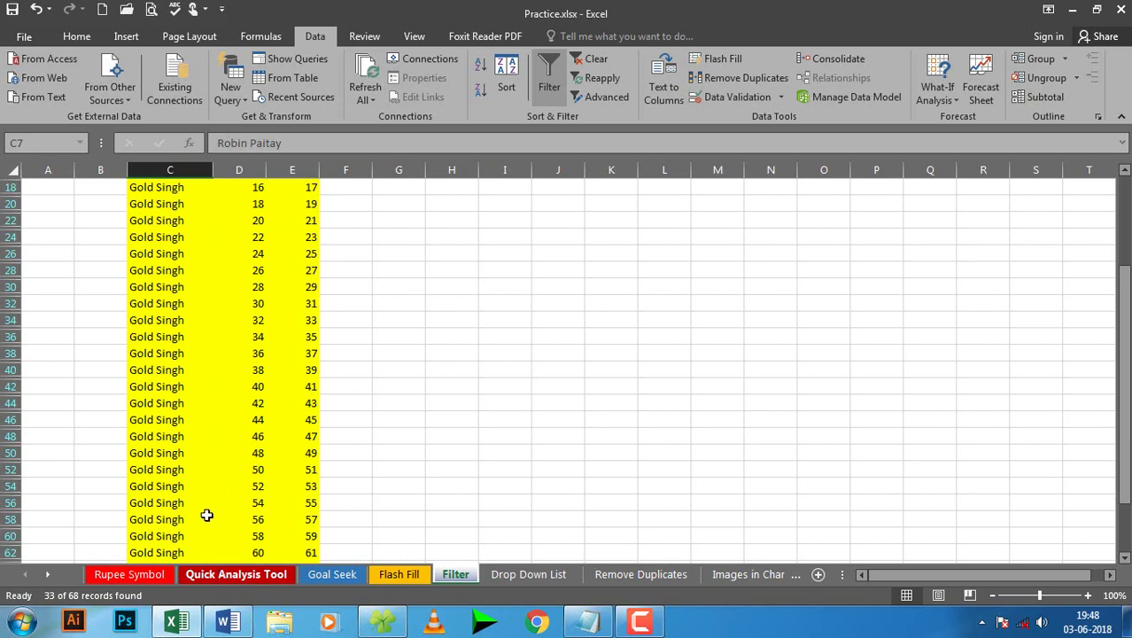
click(1124, 495)
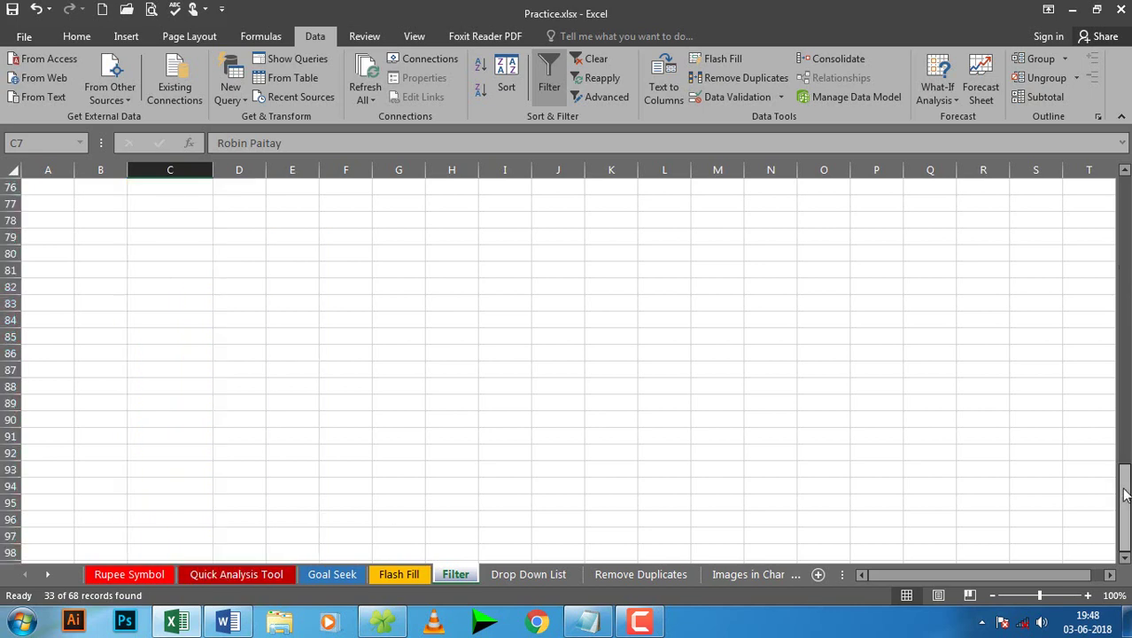
click(1126, 204)
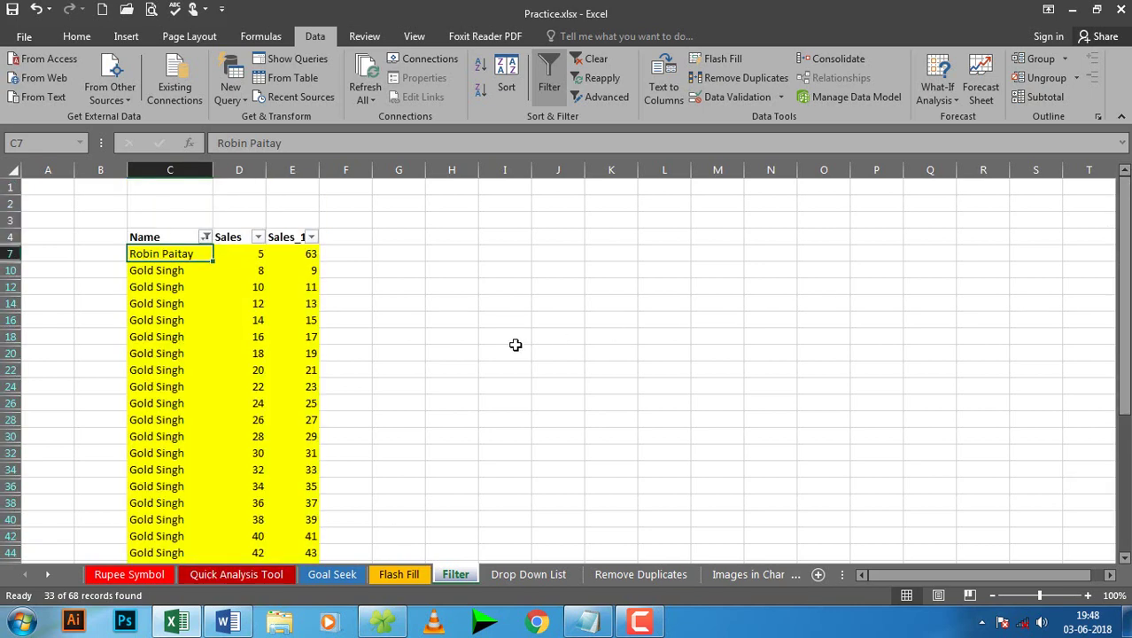
Clear the colour filter by selecting all names again.
click(205, 237)
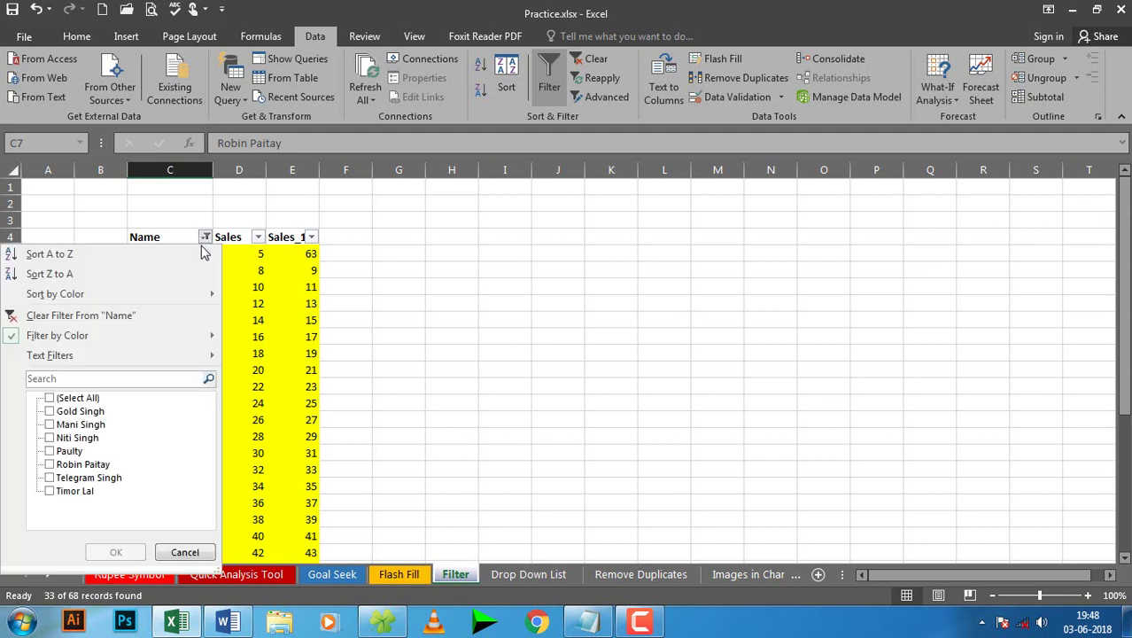
mouse_move(137, 345)
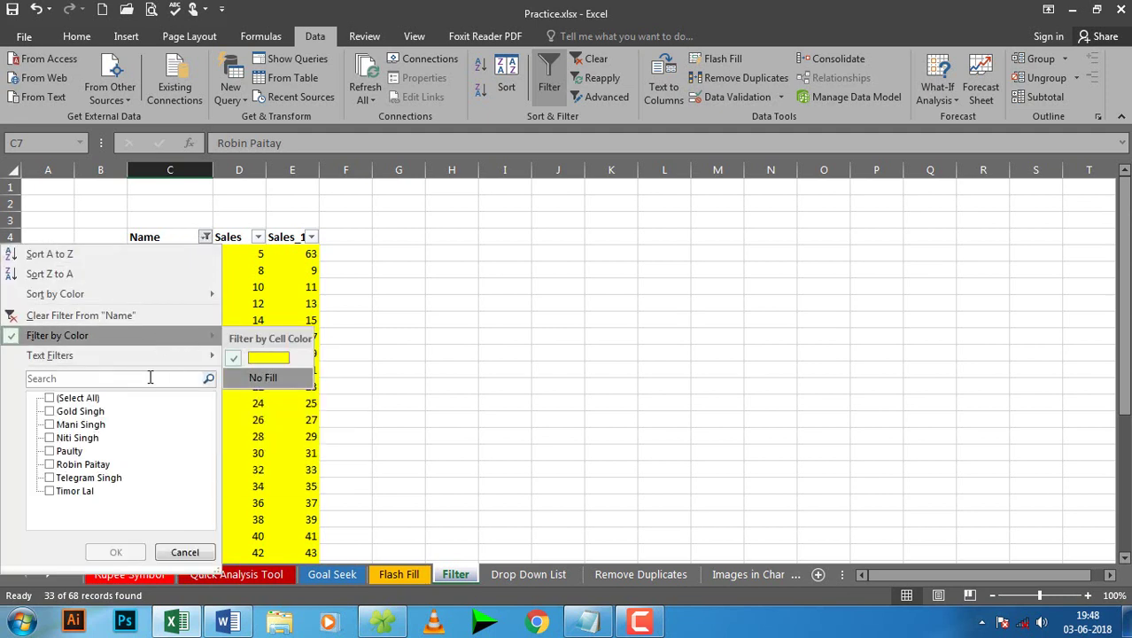
click(51, 399)
click(116, 552)
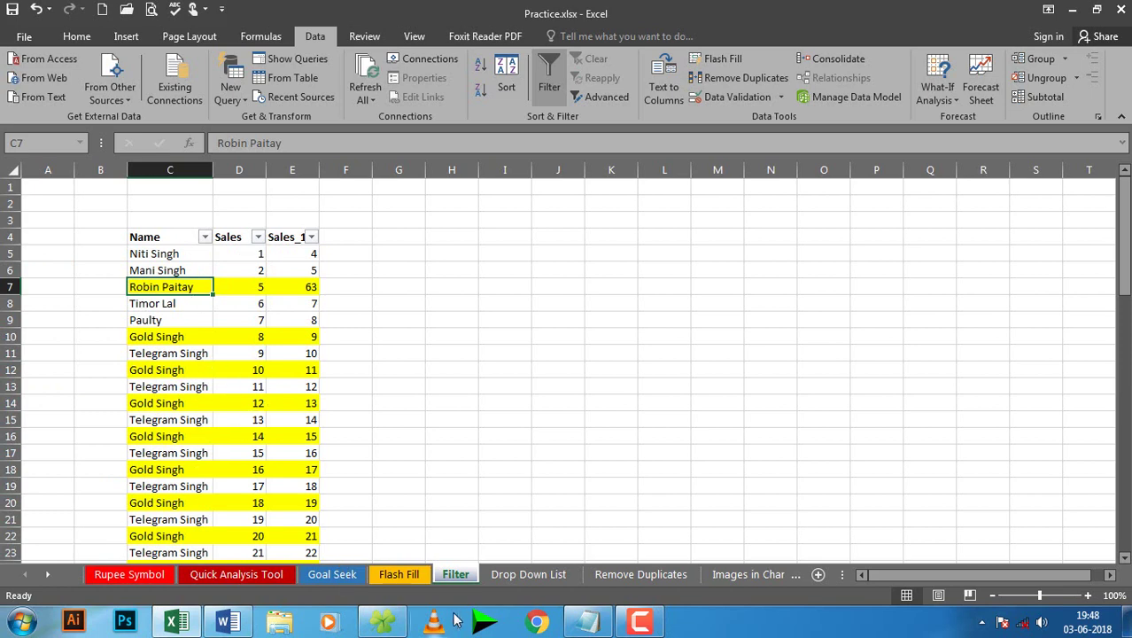
Mark Flash Fill as the next topic in Word, then open Excel's Flash Fill sheet.
click(227, 620)
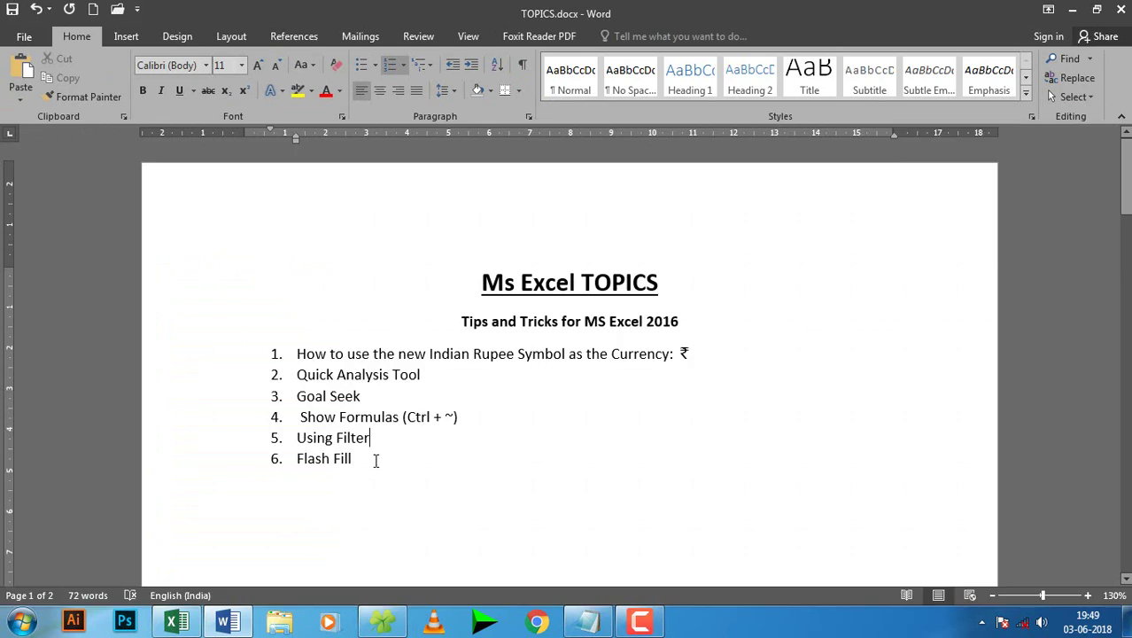
click(376, 460)
click(1072, 9)
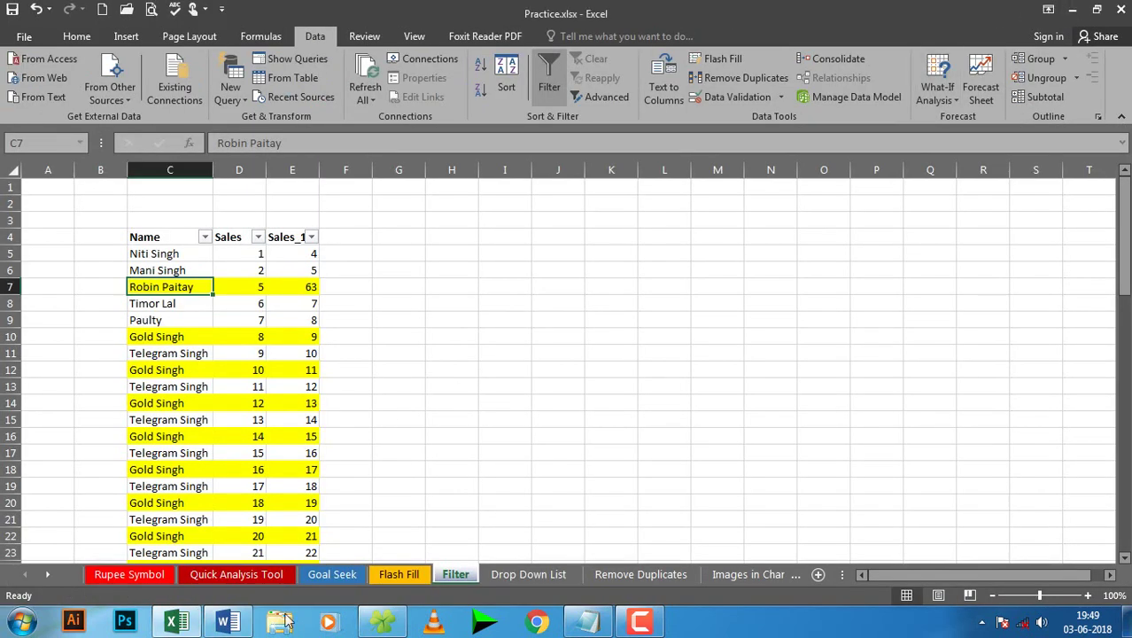
click(395, 575)
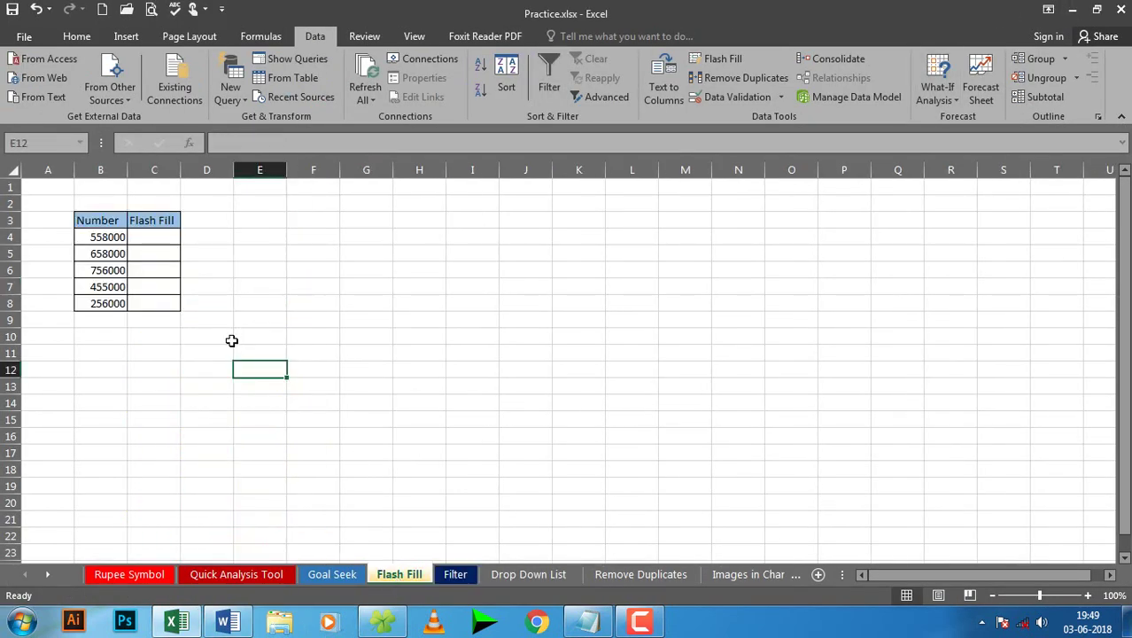
Enter 5.58 in C4 and Flash Fill the rest of the column with Ctrl+E.
drag(99, 235, 103, 304)
click(147, 237)
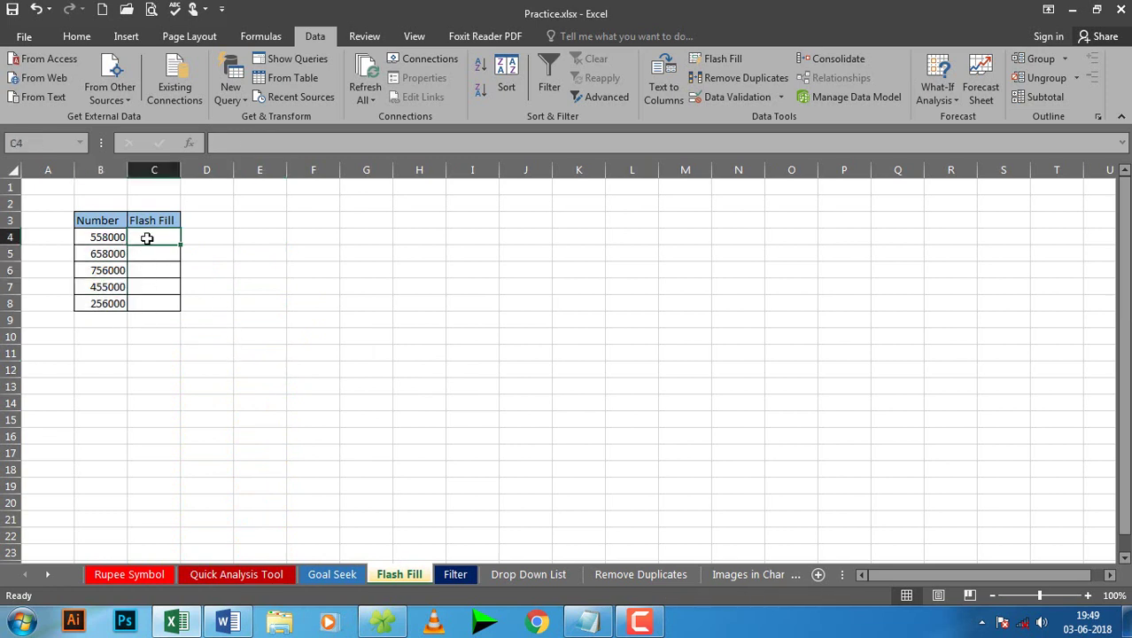
text(5.58)
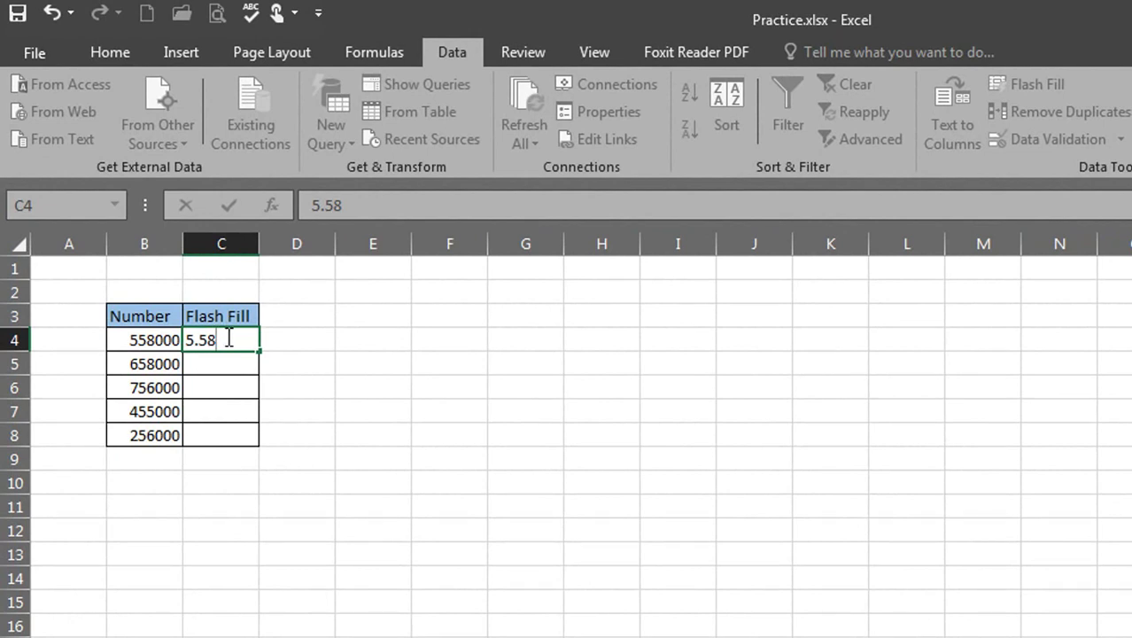
key(ctrl+Return)
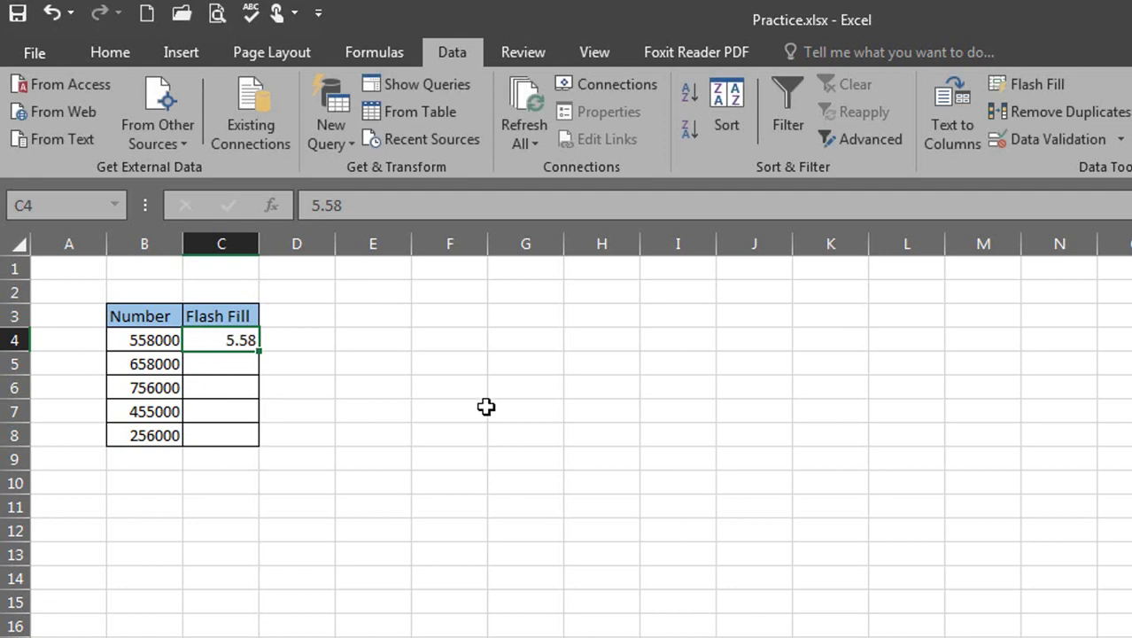
key(ctrl+e)
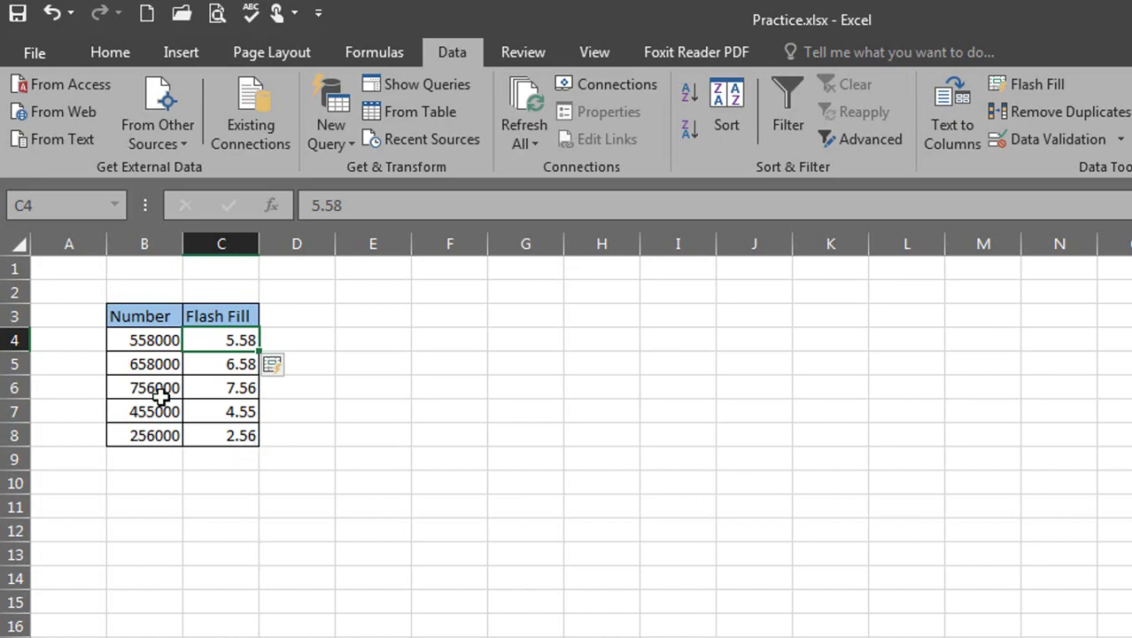
Compare the filled results, such as 4.55 and 2.56, against the original numbers.
drag(146, 340, 152, 434)
click(214, 408)
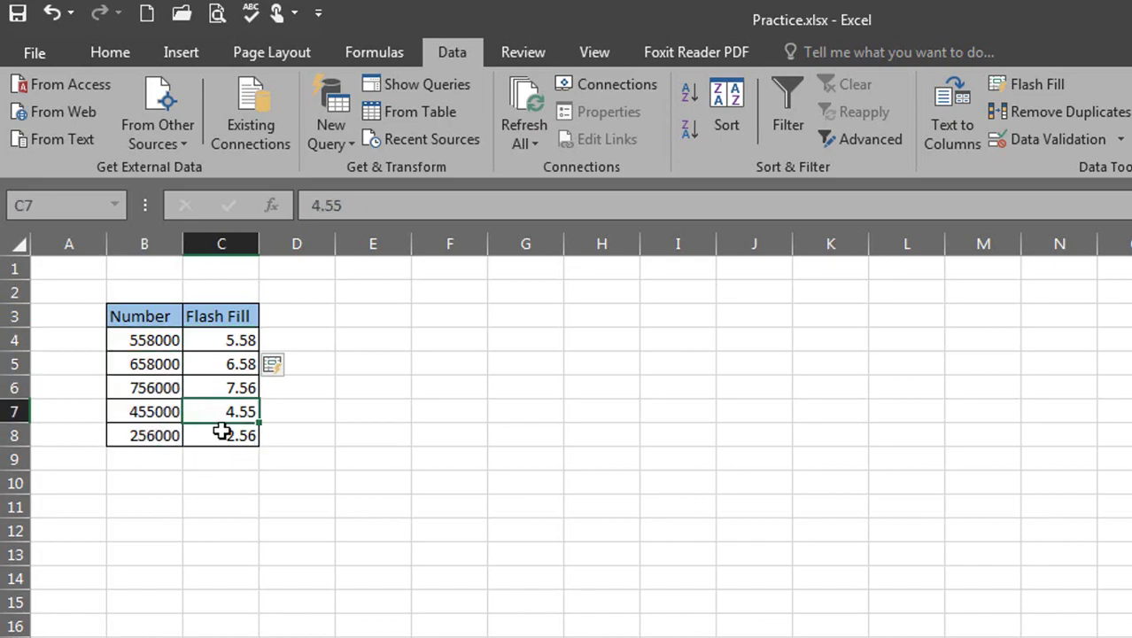
click(221, 432)
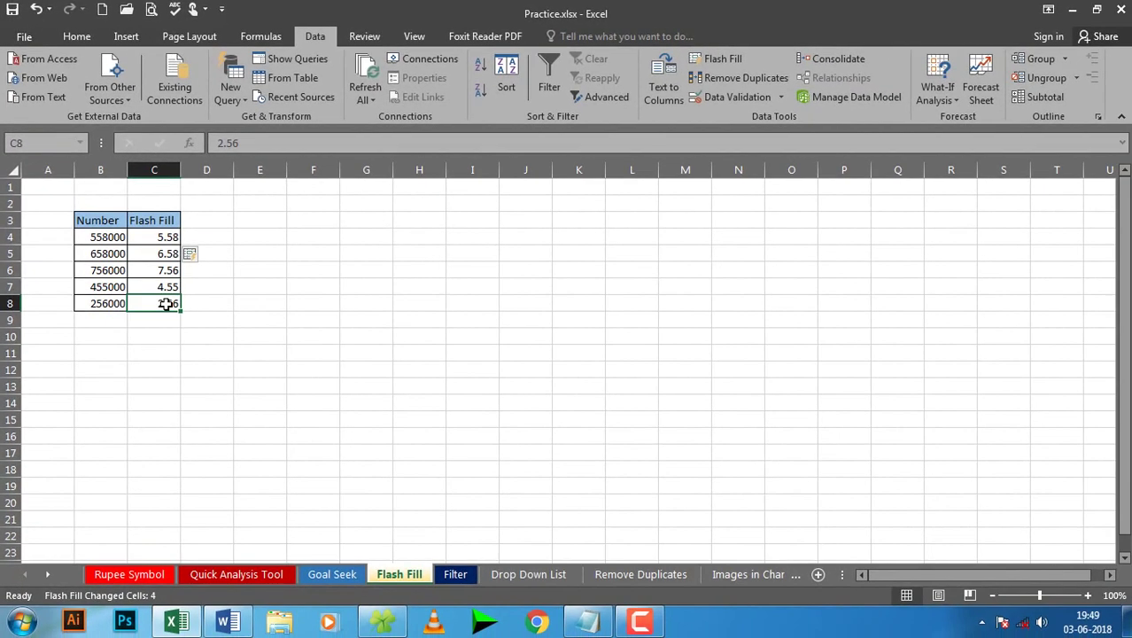
click(163, 223)
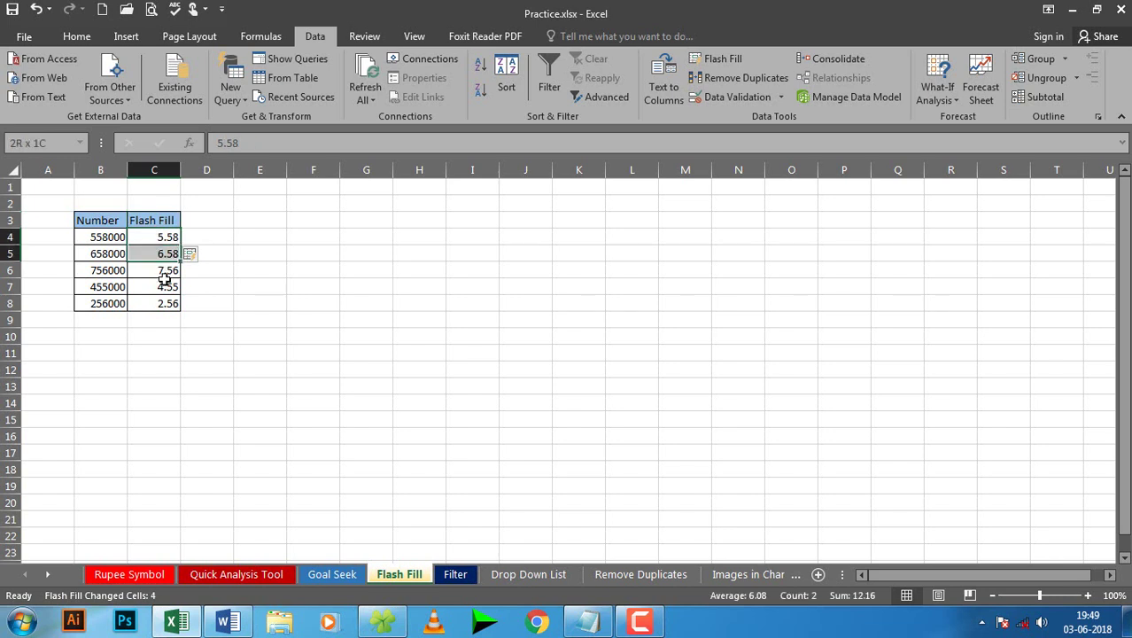
drag(157, 237, 165, 303)
click(220, 302)
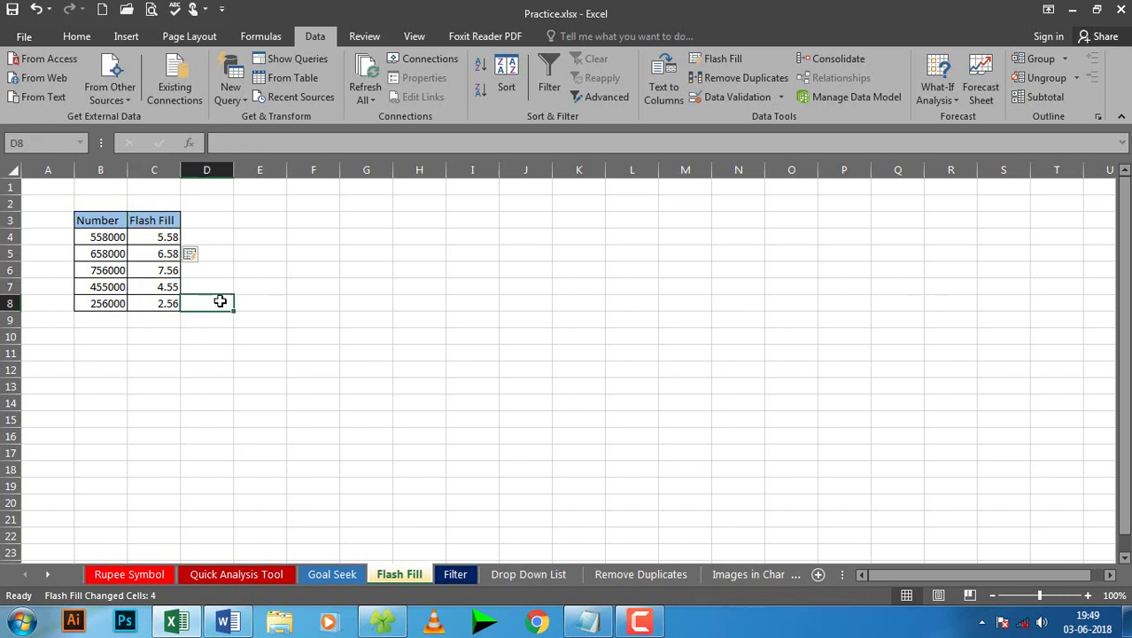